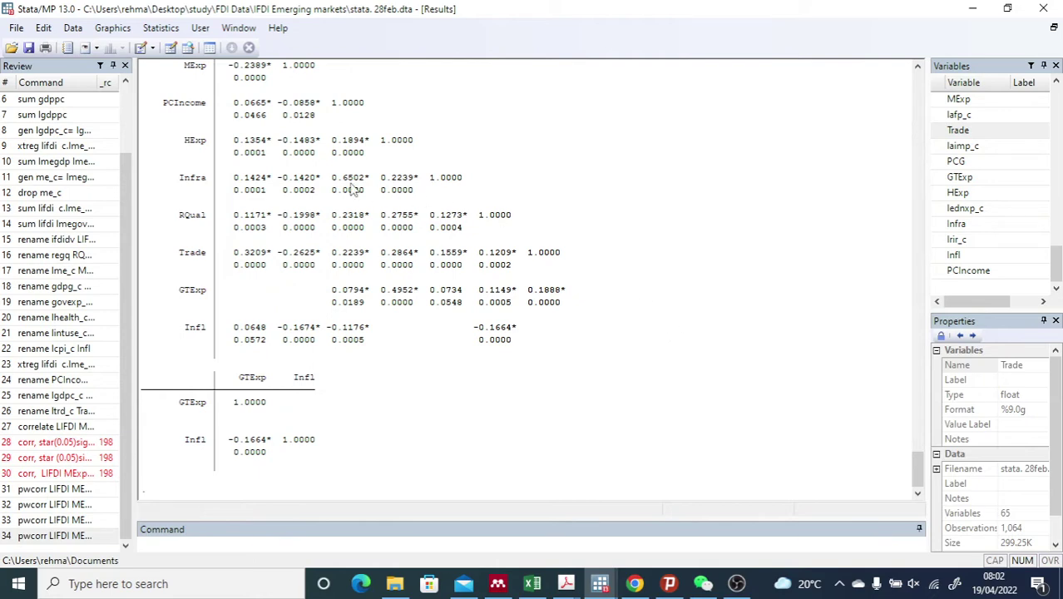
Examine the dataset's observations, columns and variable list in the Data Editor, including the log-transformed variables further along.
click(170, 47)
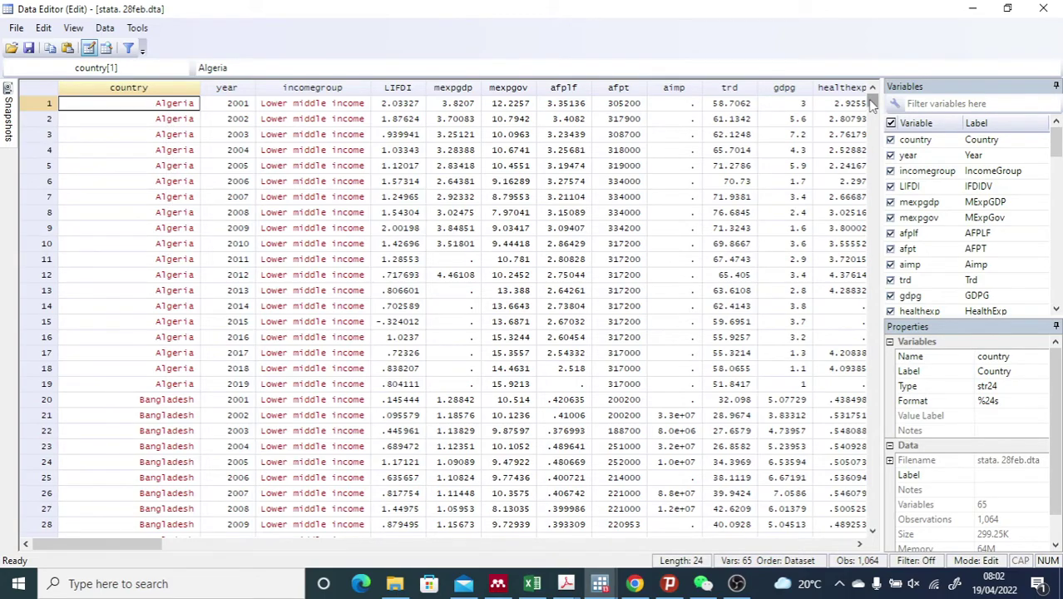
mouse_move(871, 105)
mouse_down()
mouse_move(879, 523)
mouse_move(873, 96)
mouse_up()
mouse_move(136, 541)
mouse_down()
mouse_move(475, 545)
mouse_move(104, 545)
mouse_up()
click(1043, 10)
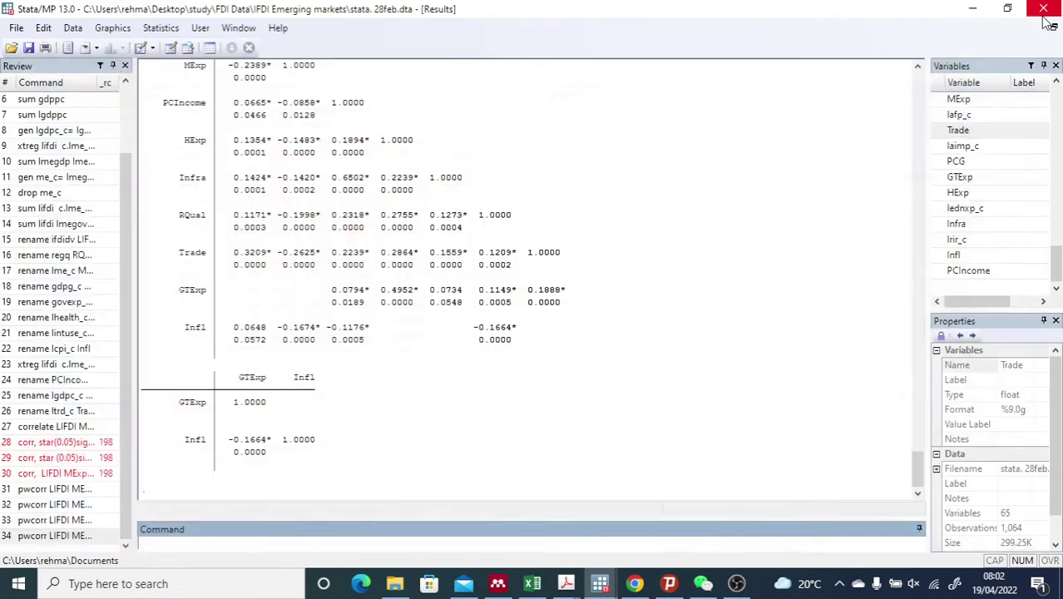
click(170, 48)
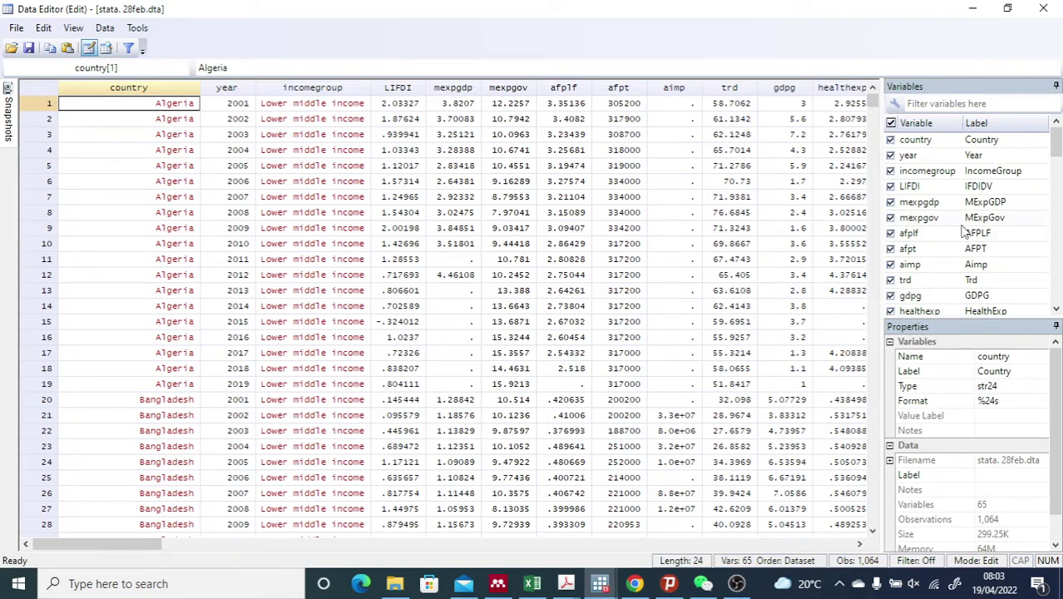
scroll(965, 231, down, 3)
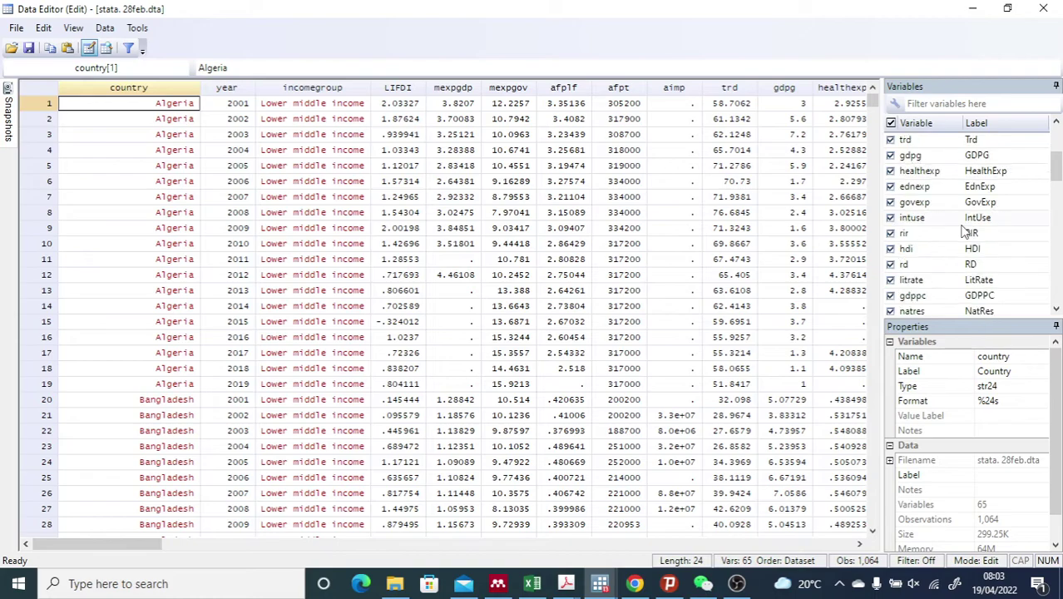
scroll(965, 233, down, 1)
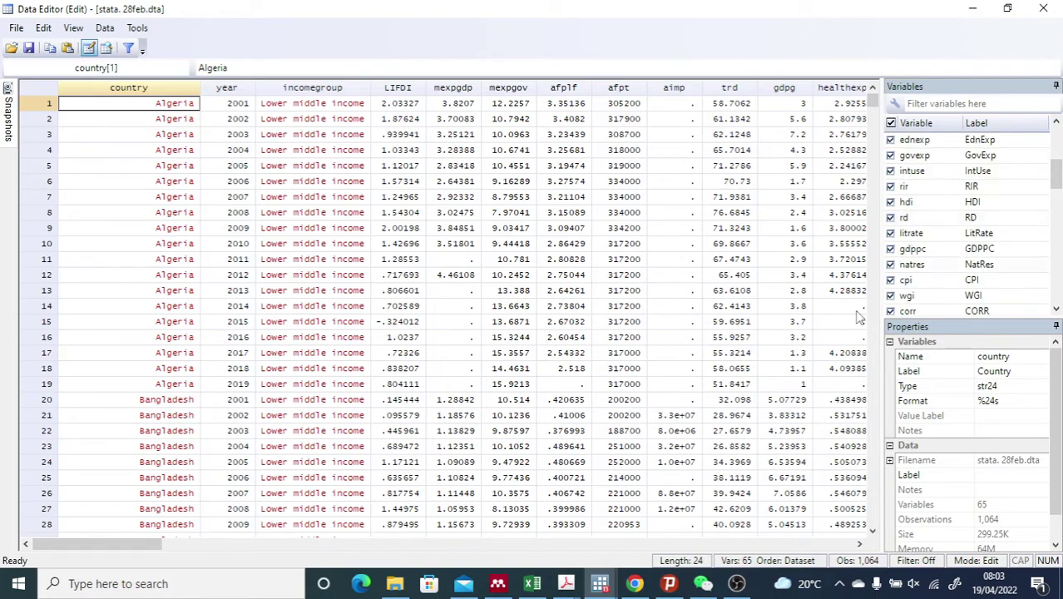
drag(115, 551, 537, 557)
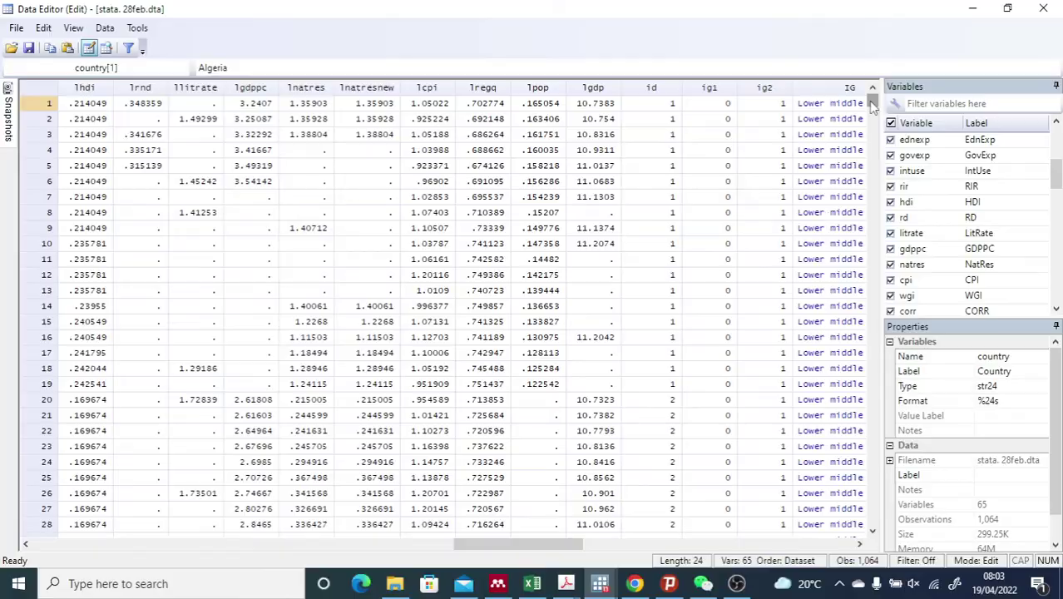
mouse_move(872, 101)
mouse_down()
mouse_move(895, 424)
mouse_move(882, 100)
mouse_up()
drag(539, 546, 116, 545)
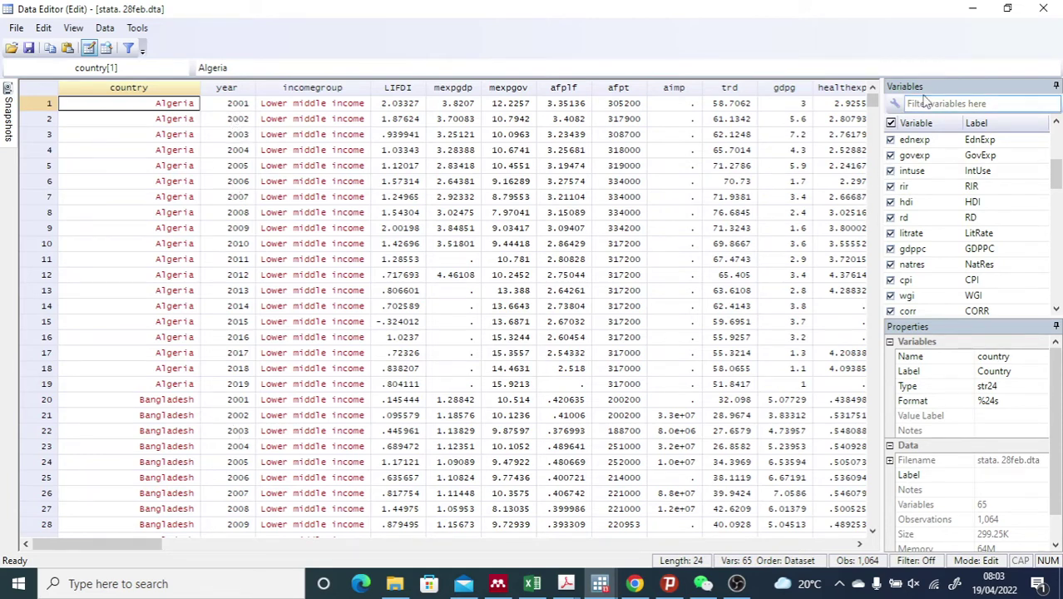
click(1045, 10)
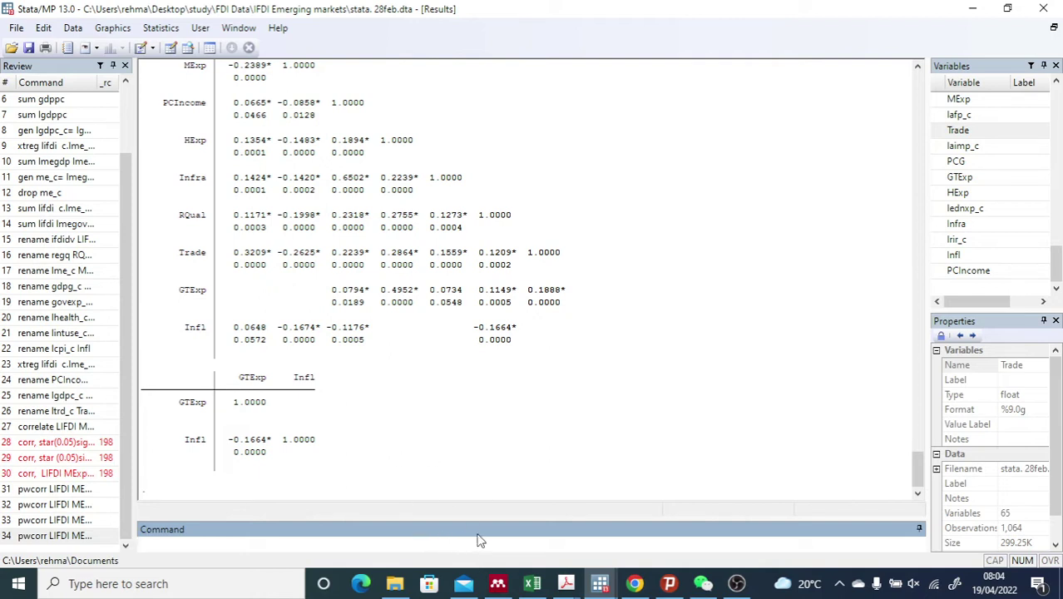
Enlarge the command entry area and open the setup for pairwise correlations of variables.
drag(478, 518, 477, 475)
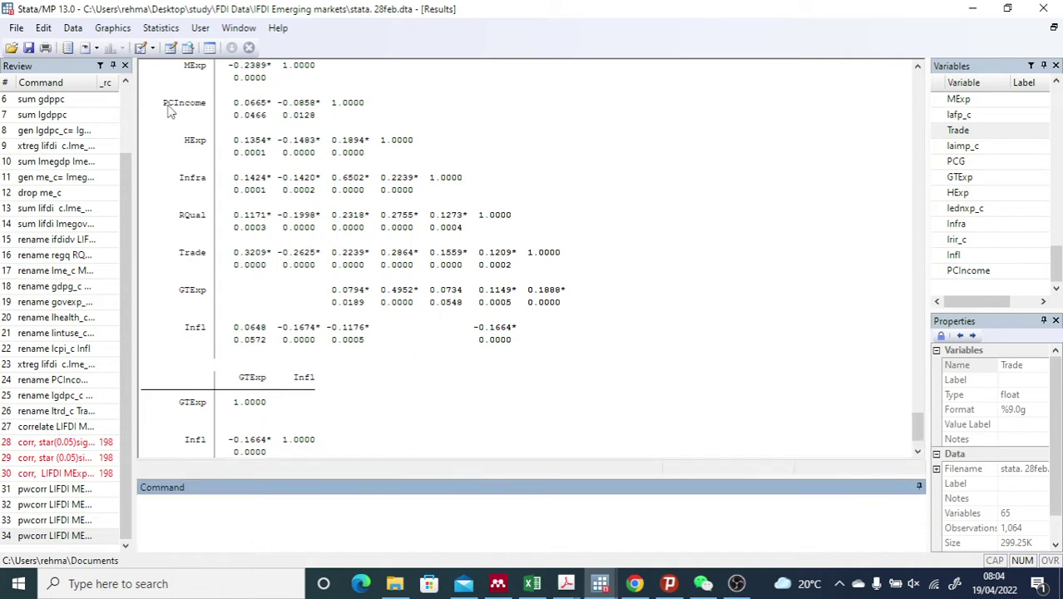
click(161, 28)
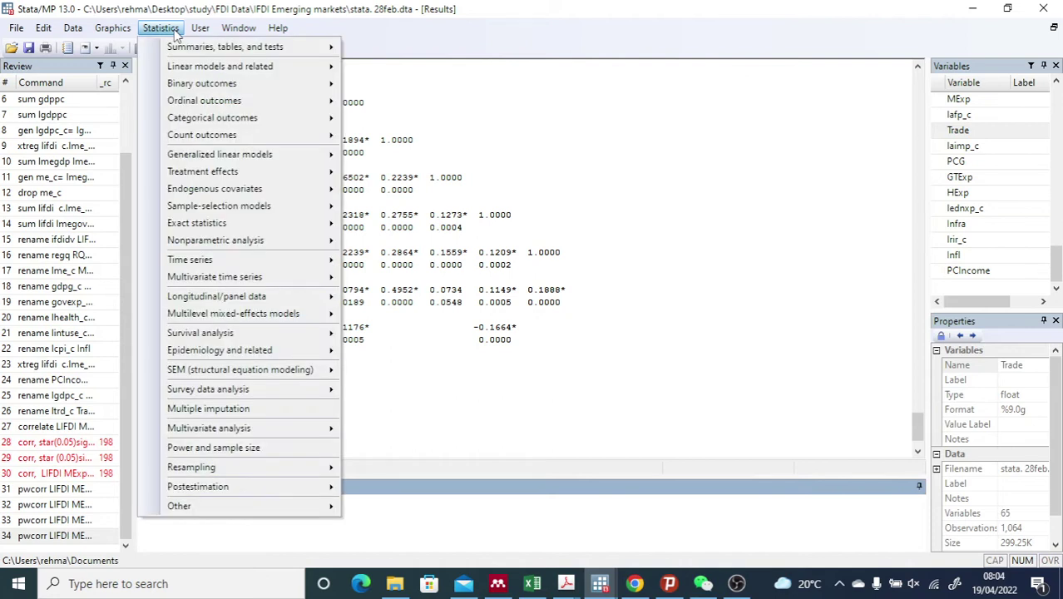
mouse_move(204, 52)
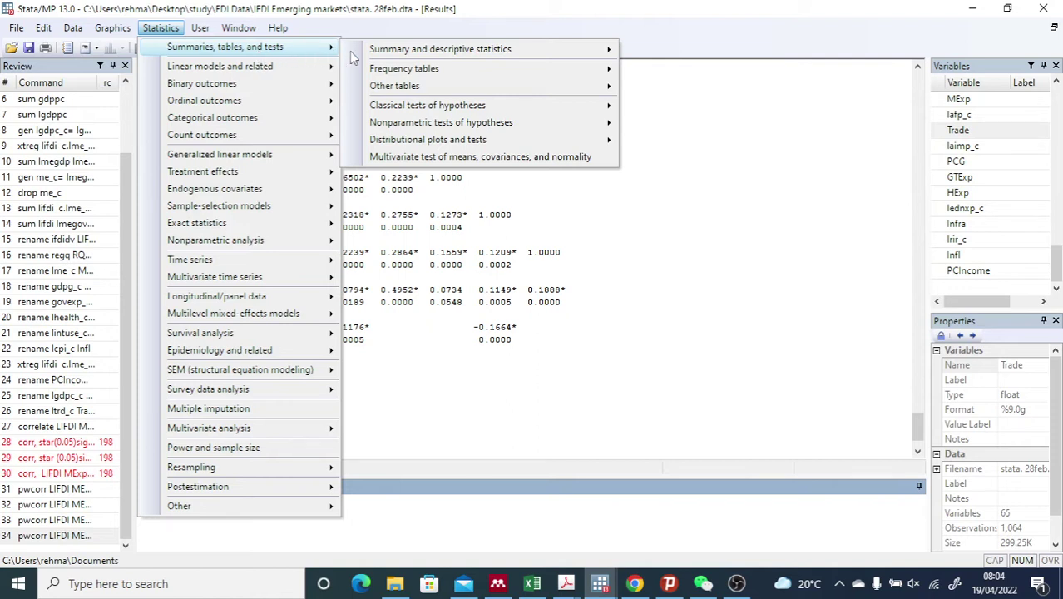
mouse_move(402, 57)
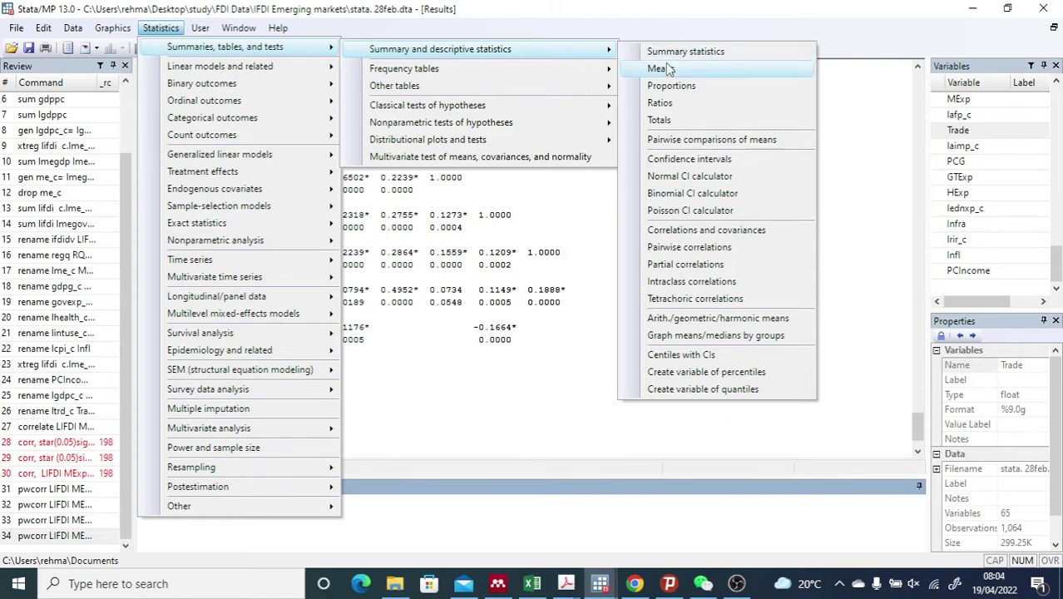
click(718, 250)
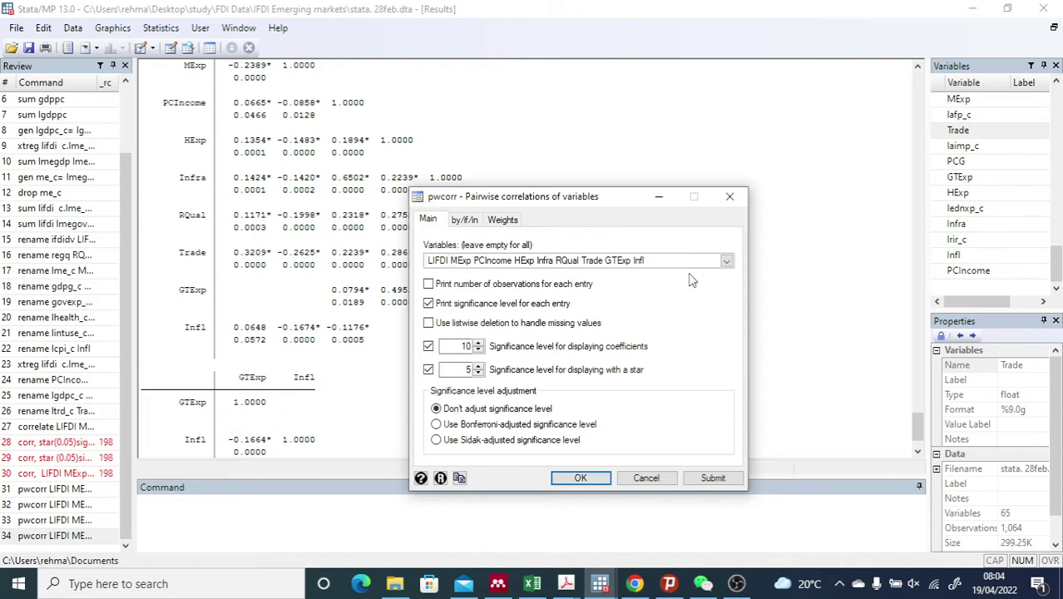
Run pairwise correlations on the listed variables with significance levels printed, no significance cutoff for displaying coefficients, and stars at the 10% level, showing the full output.
click(726, 262)
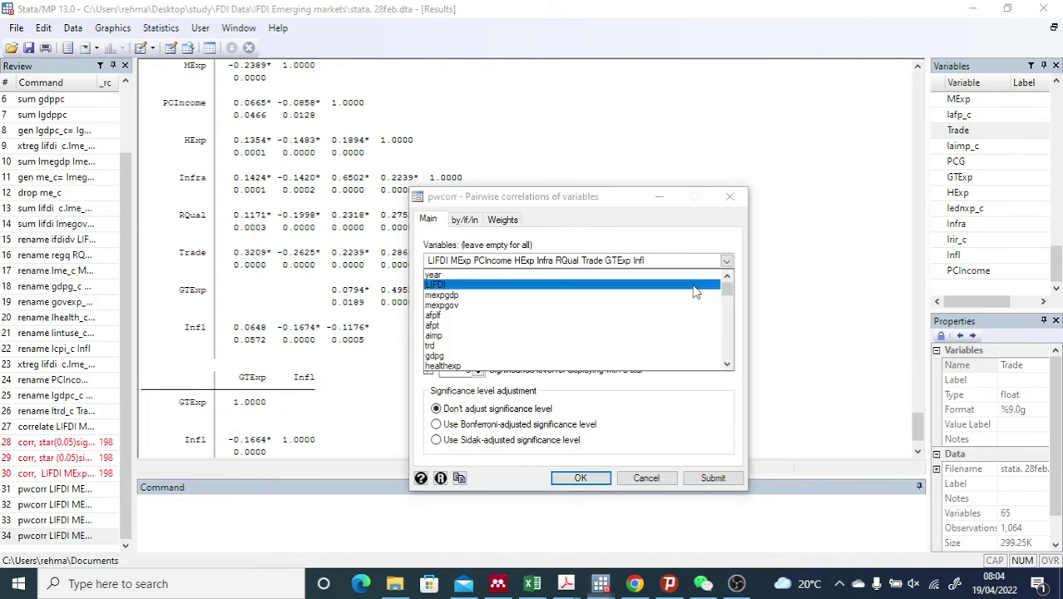
scroll(670, 331, down, 4)
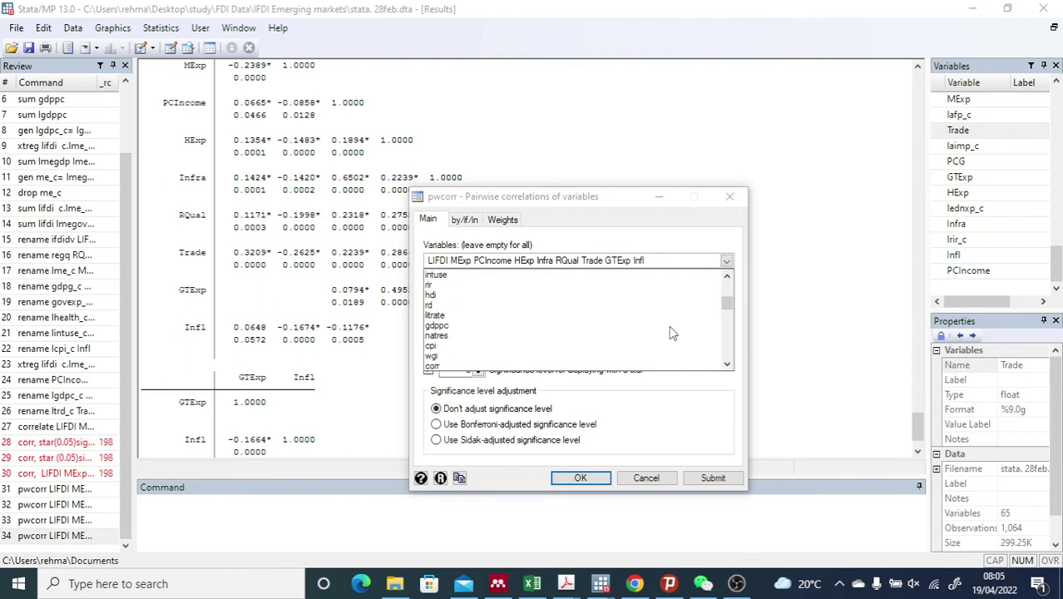
scroll(670, 332, up, 4)
click(681, 259)
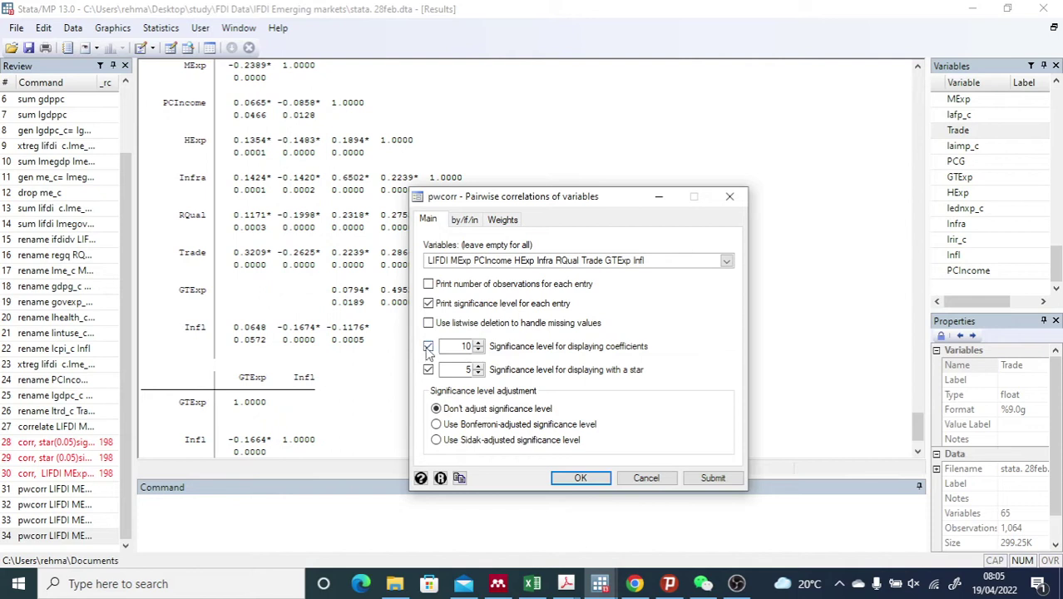
click(428, 346)
click(468, 349)
click(428, 346)
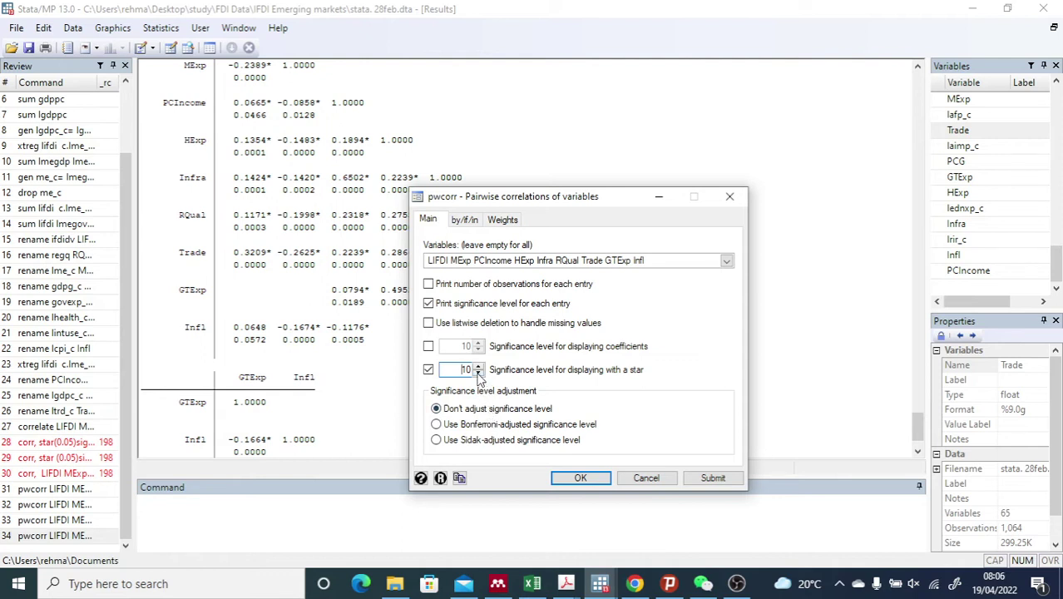
click(580, 480)
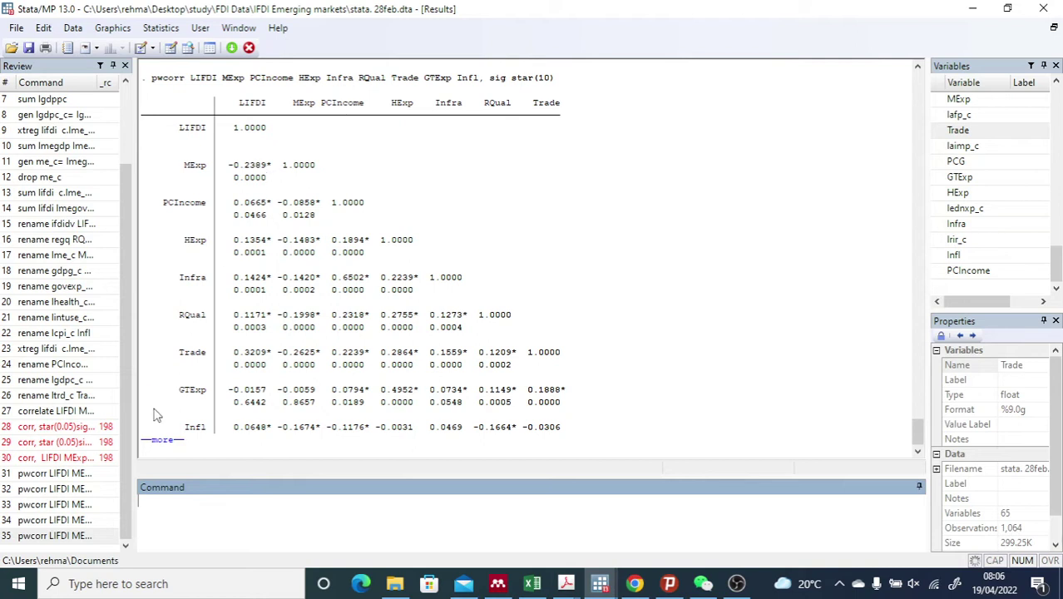
click(168, 442)
Examine the whole pairwise correlation matrix, checking the coefficients, significance levels and stars.
scroll(391, 278, up, 3)
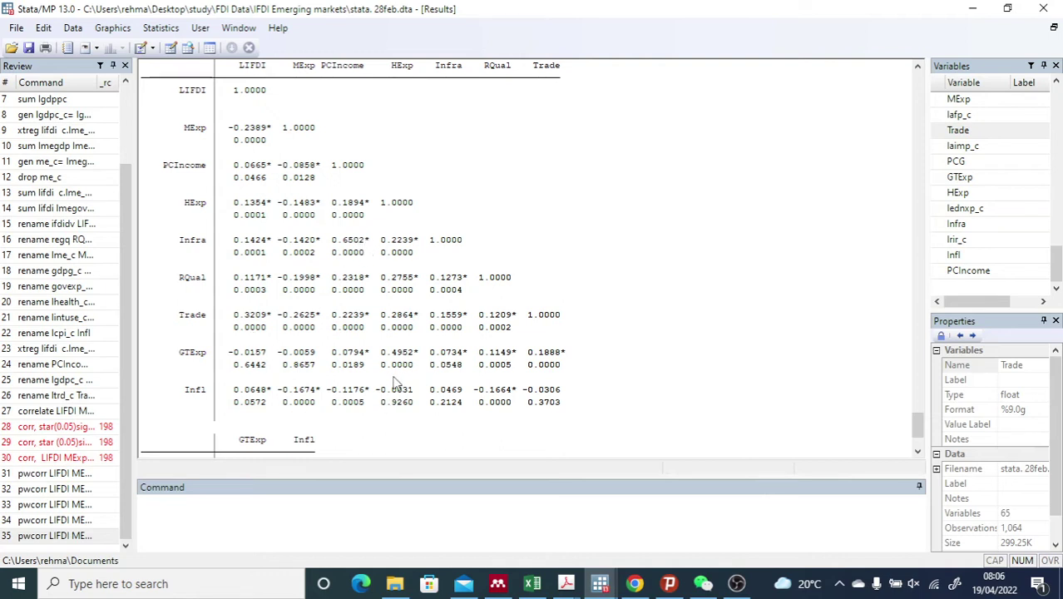
scroll(407, 382, down, 2)
scroll(396, 382, up, 3)
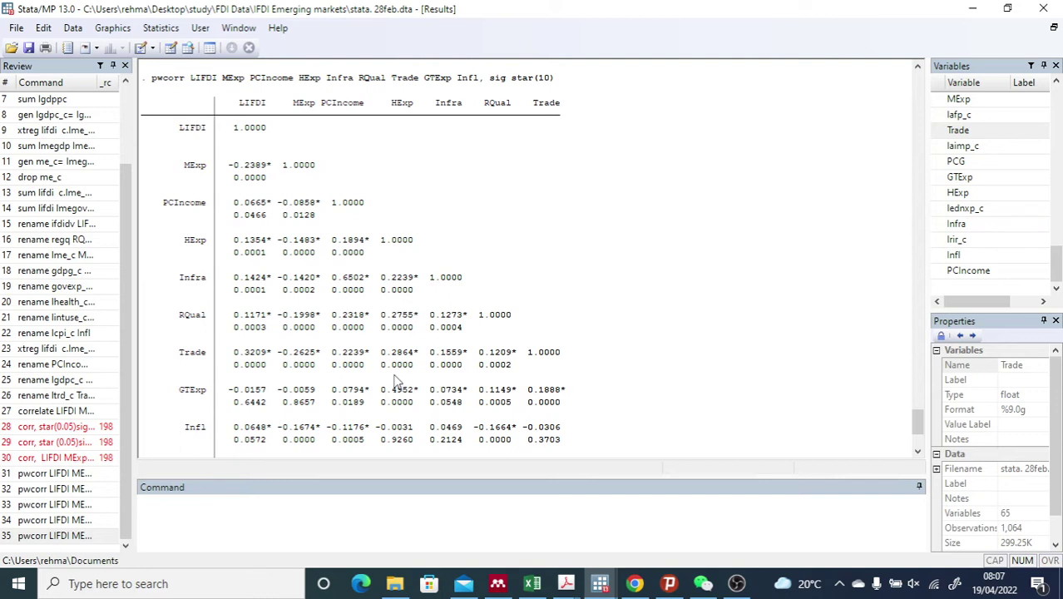
scroll(396, 381, down, 2)
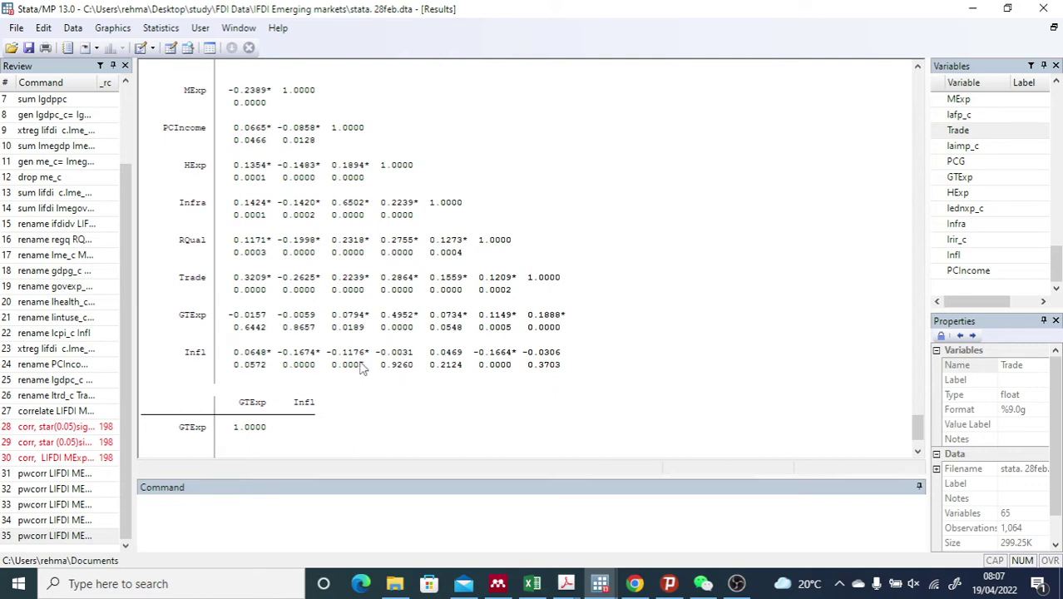
scroll(323, 353, up, 2)
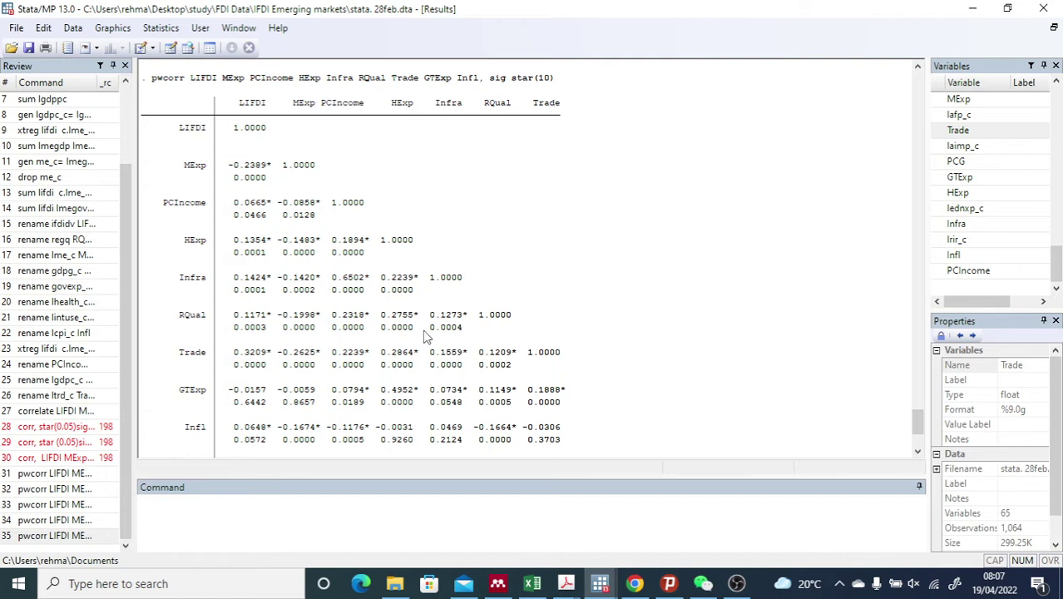
scroll(250, 217, up, 1)
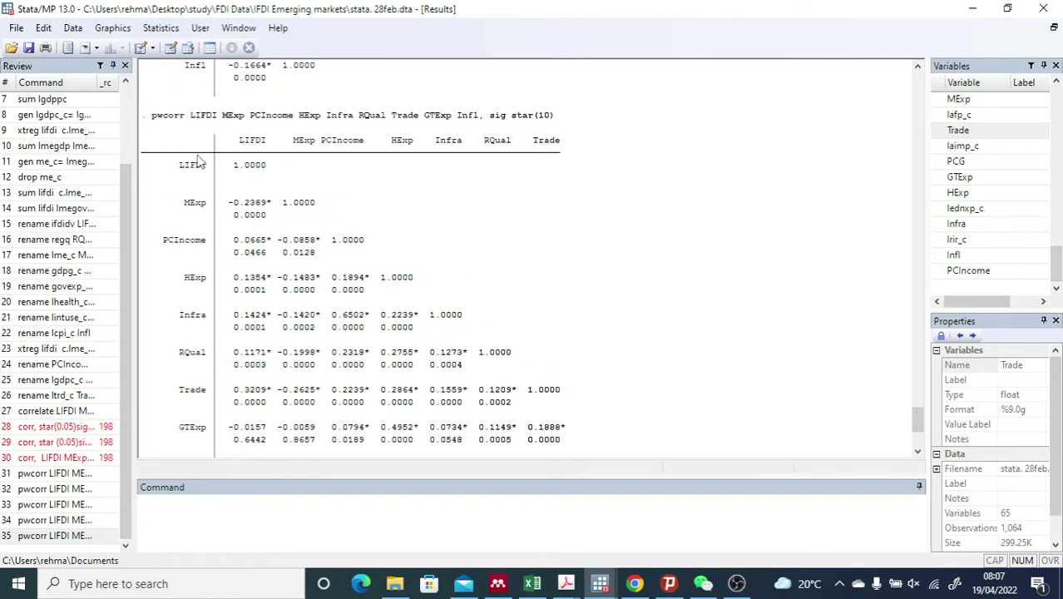
drag(190, 145, 574, 410)
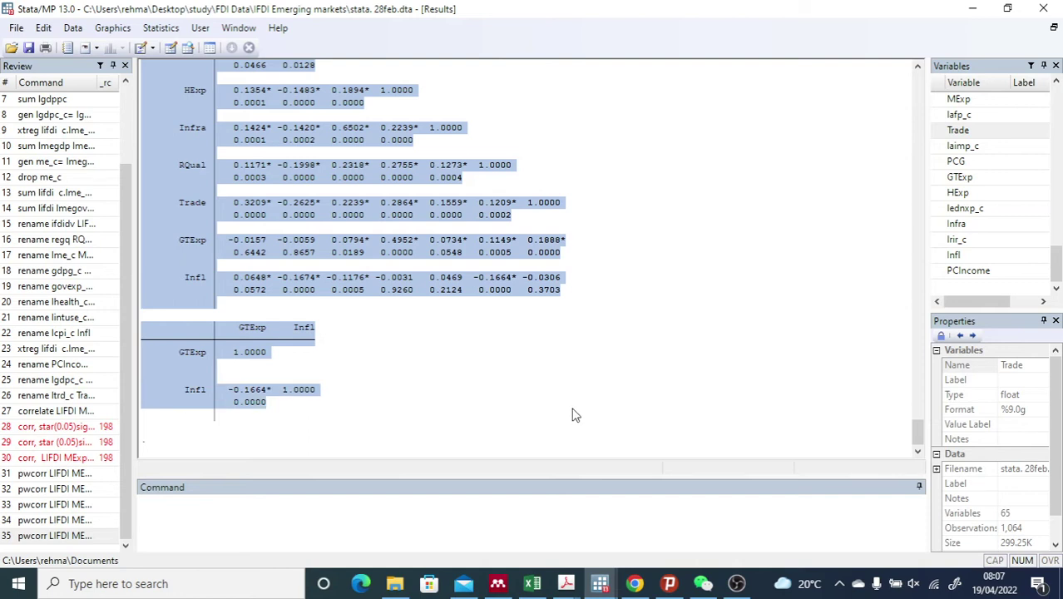
click(512, 351)
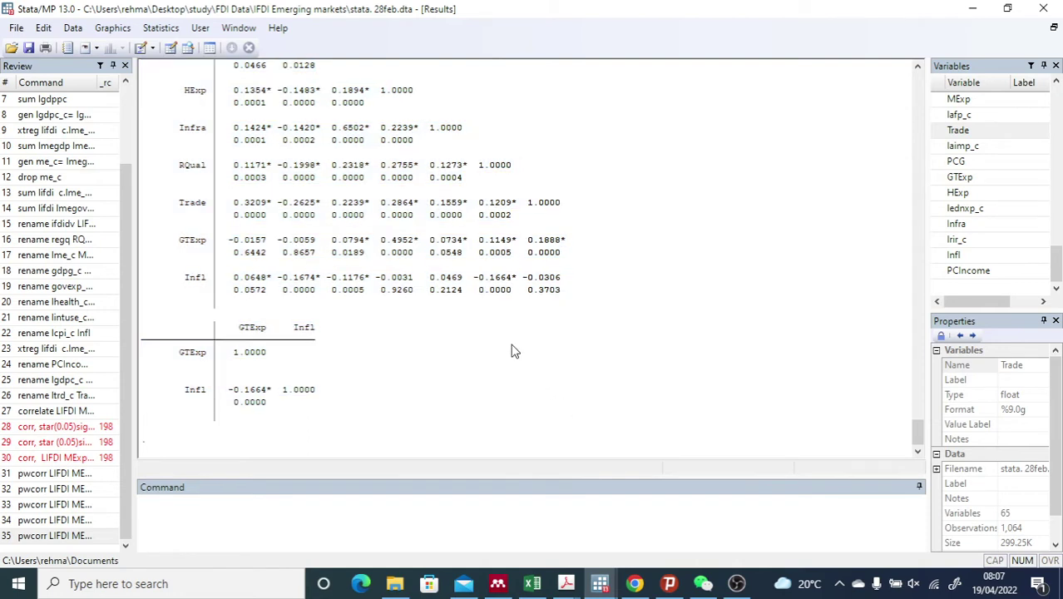
Rework the last correlation command into "xtreg LIFDI MExp PCIncome HExp Infra RQual Trade GTExp Infl, fe" and run it through to the end of the output.
click(74, 539)
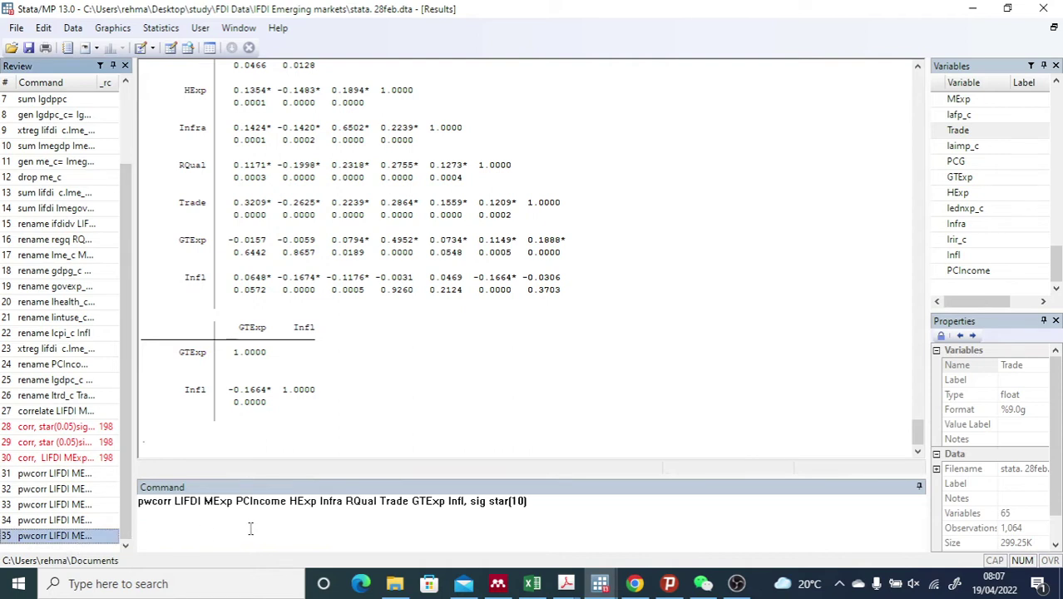
click(174, 503)
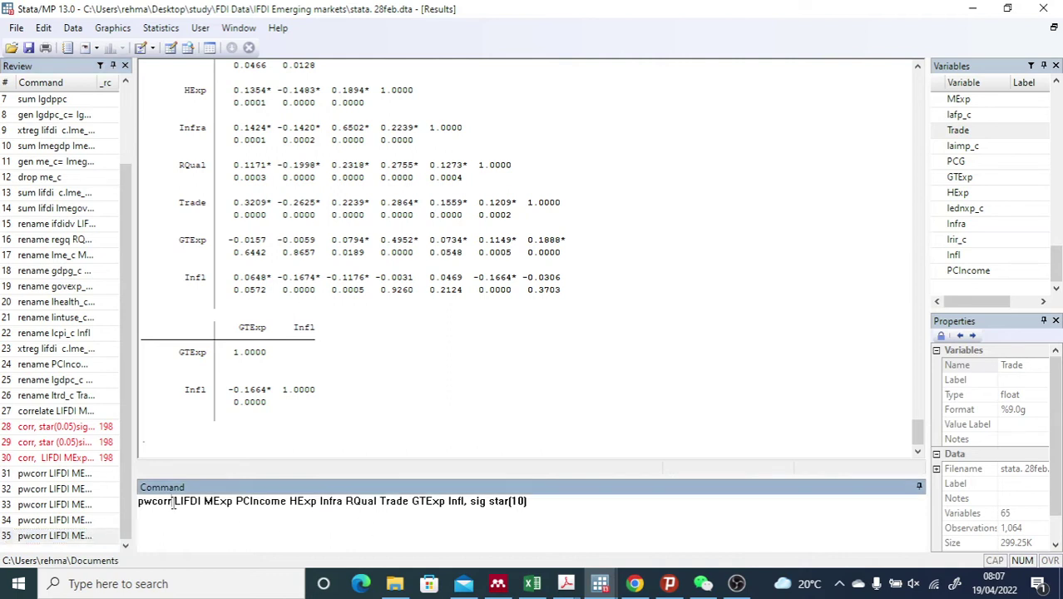
drag(171, 503, 129, 510)
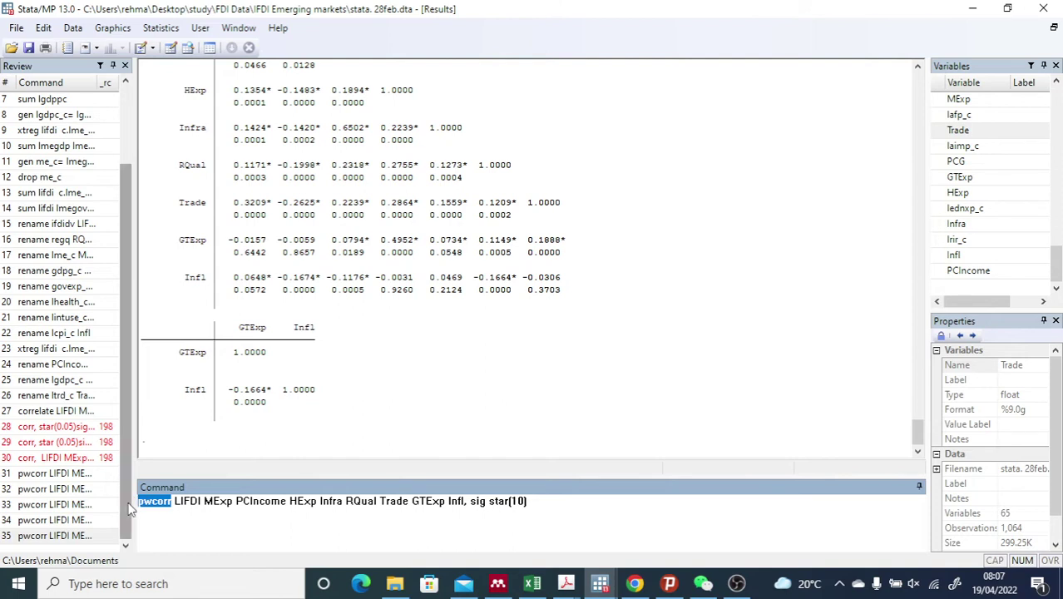
text(xtreg)
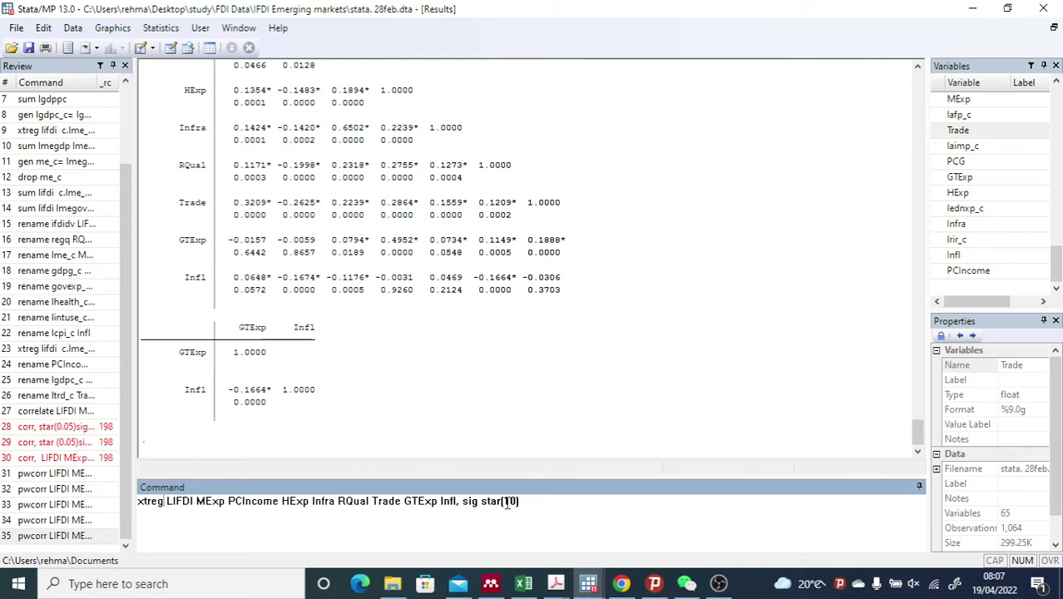
drag(463, 501, 522, 501)
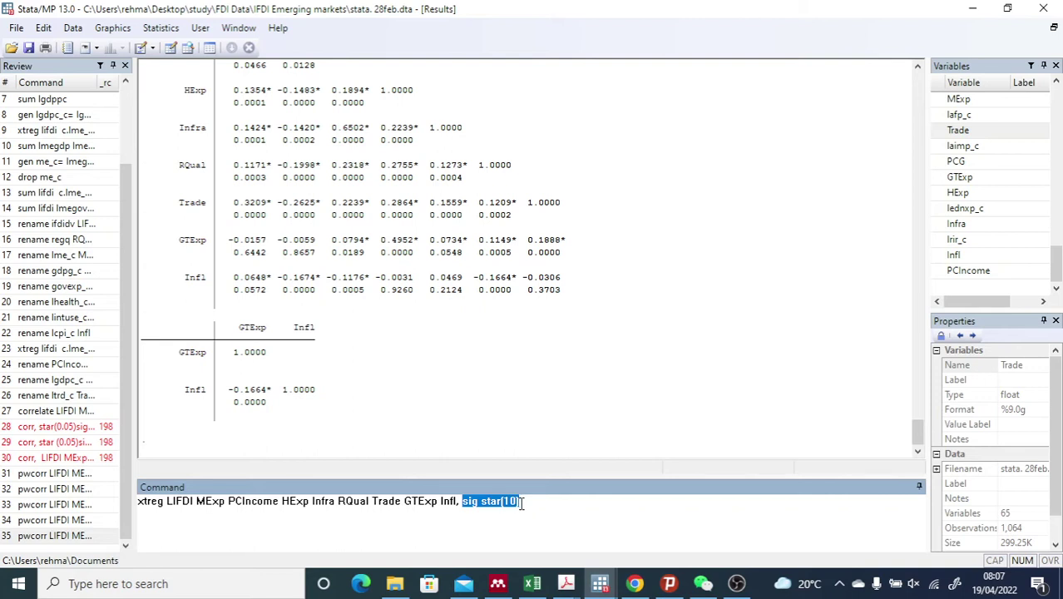
text(fe)
key(Return)
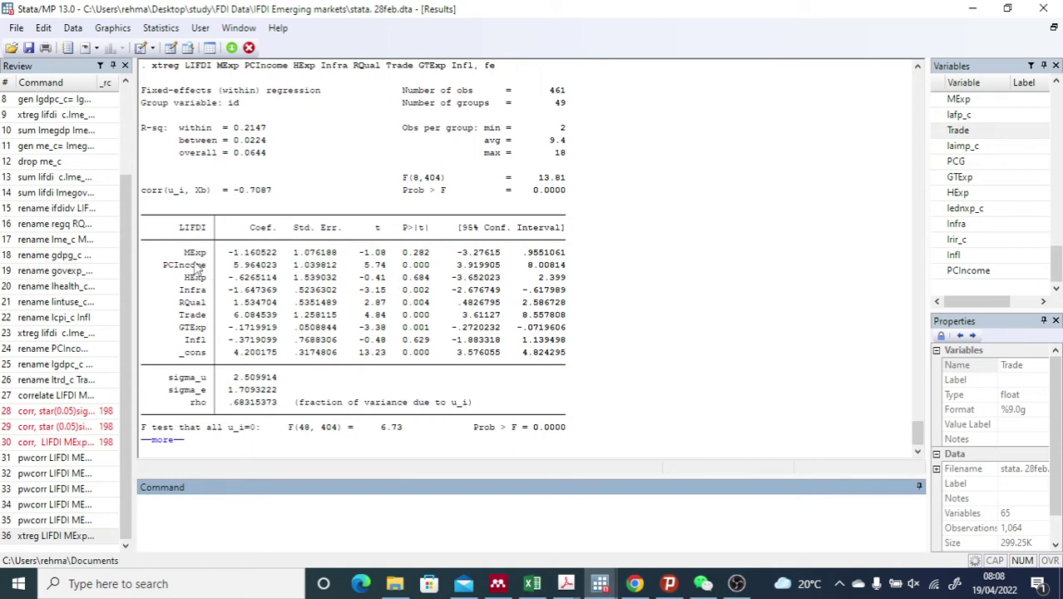
scroll(596, 195, up, 1)
key(Return)
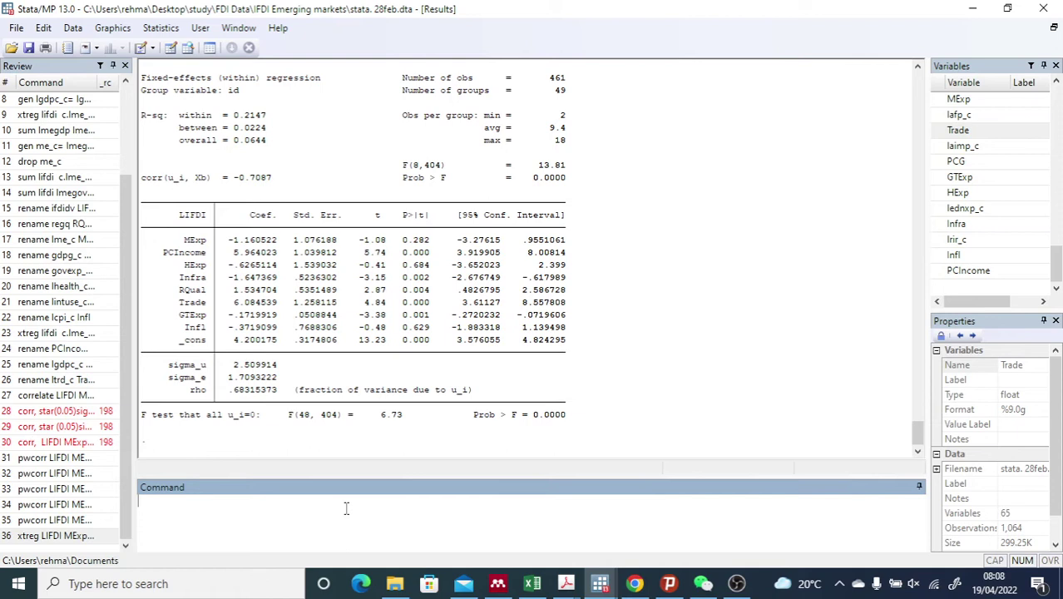
Store the fixed-effects regression results under the name fe with the command "estimate store fe".
text(estimate )
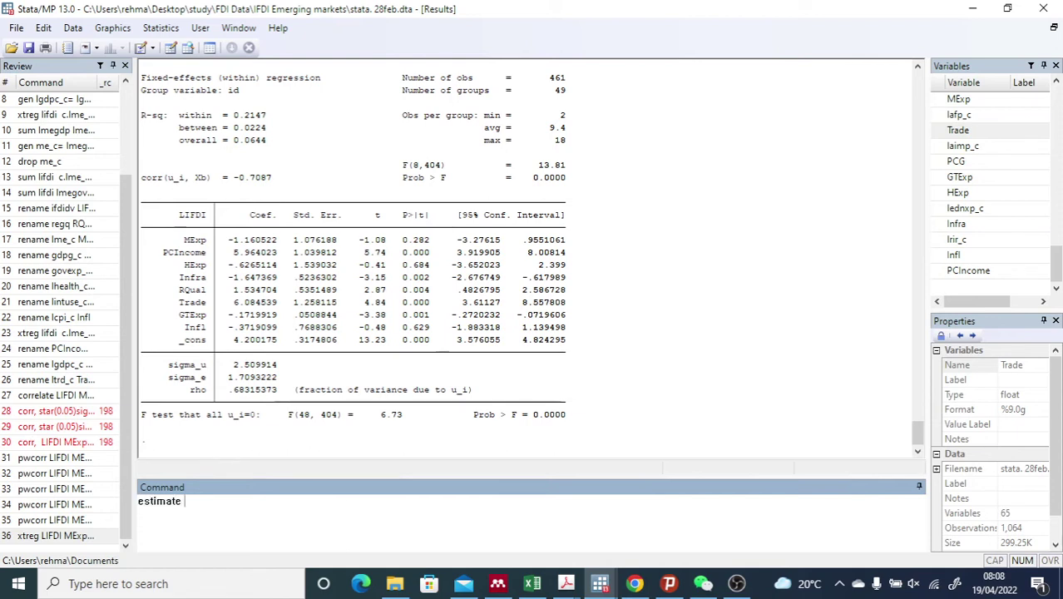
text(store)
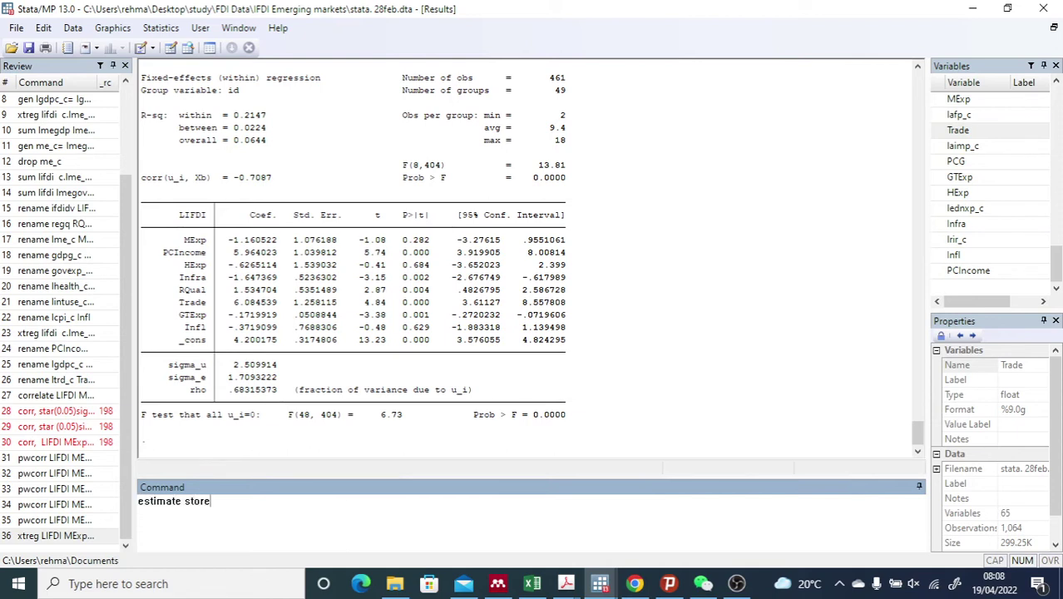
text( fe)
key(Return)
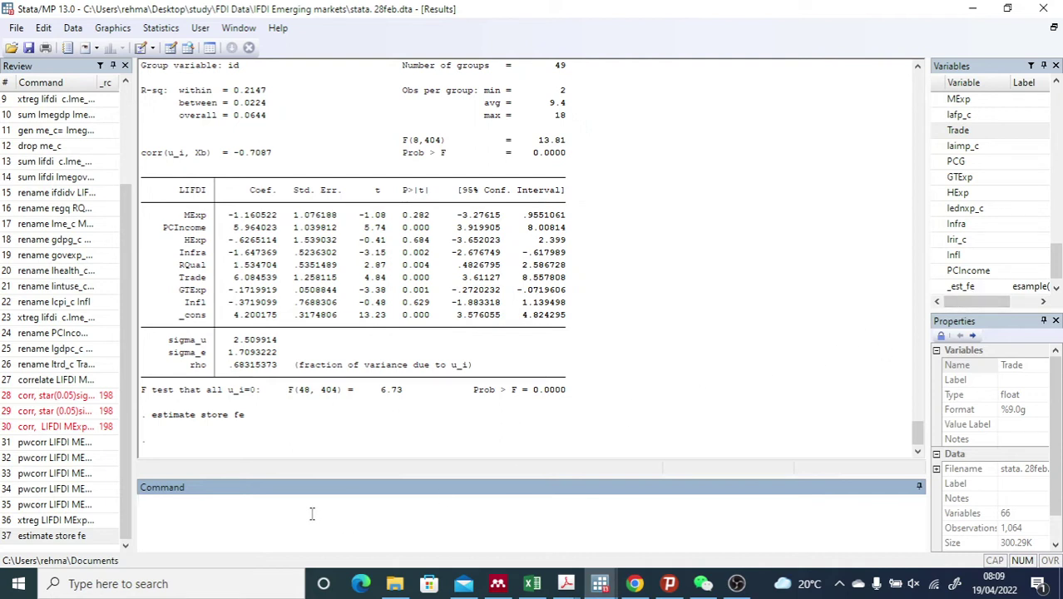
Rerun the panel regression with random effects using "xtreg LIFDI MExp PCIncome HExp Infra RQual Trade GTExp Infl, re".
click(77, 520)
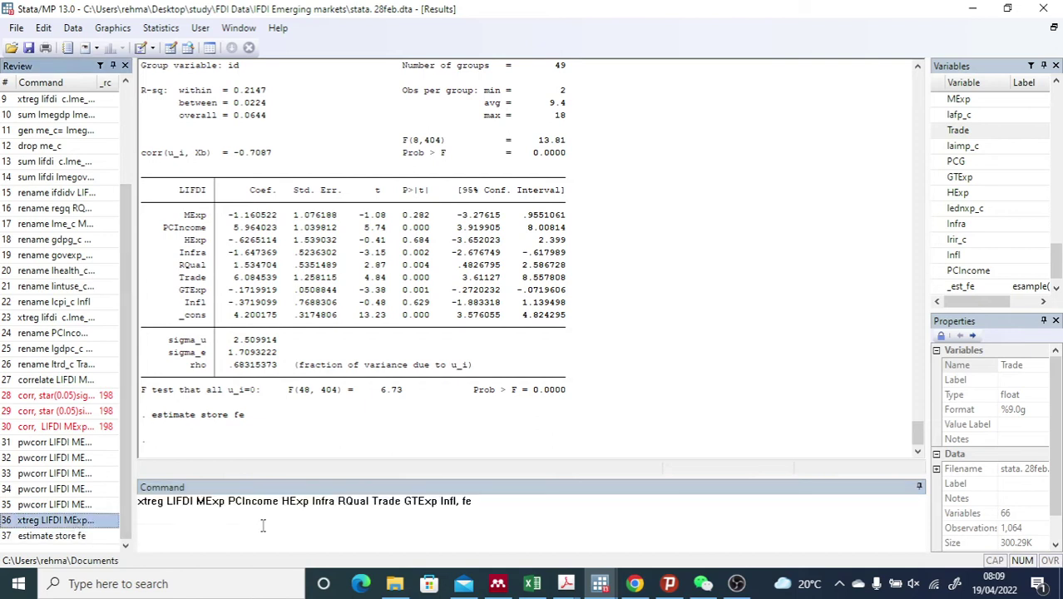
click(464, 501)
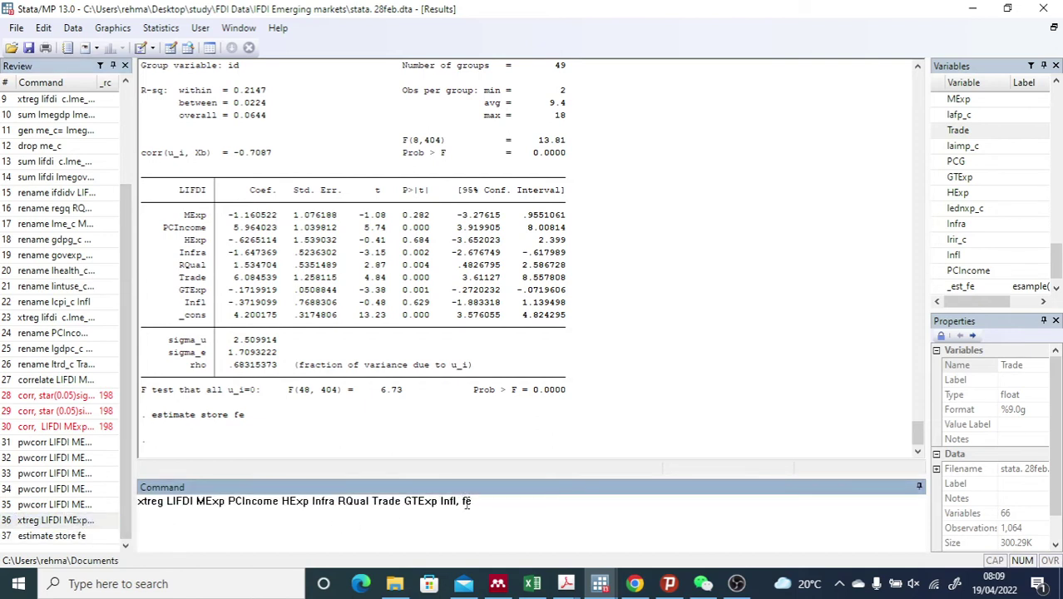
double_click(467, 502)
text(re)
key(Return)
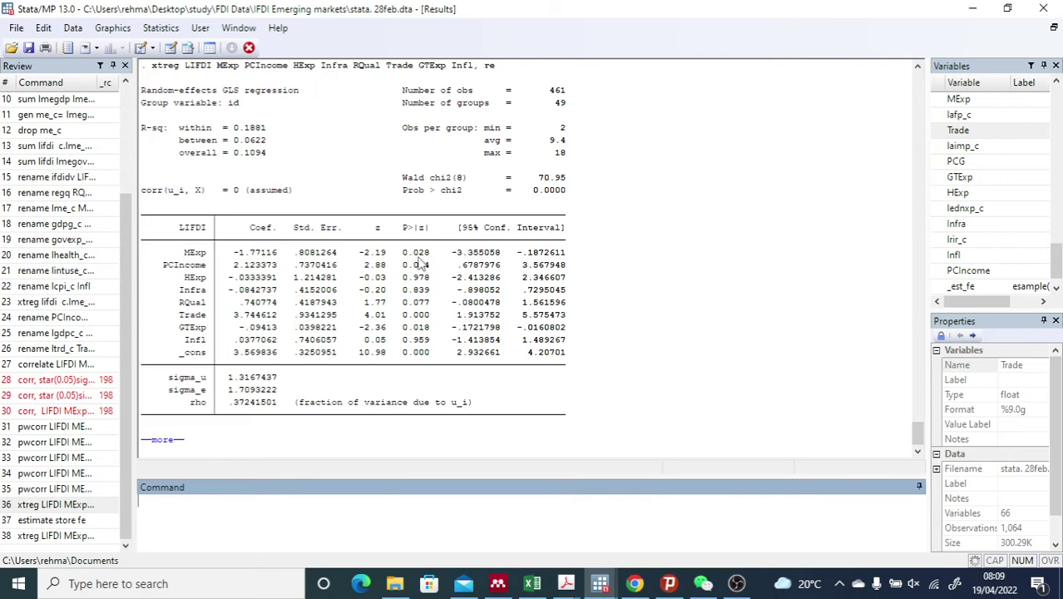
Compare the p-values and coefficients of the fixed-effects and random-effects regression outputs, especially for MExp.
scroll(510, 281, up, 4)
scroll(510, 281, up, 4)
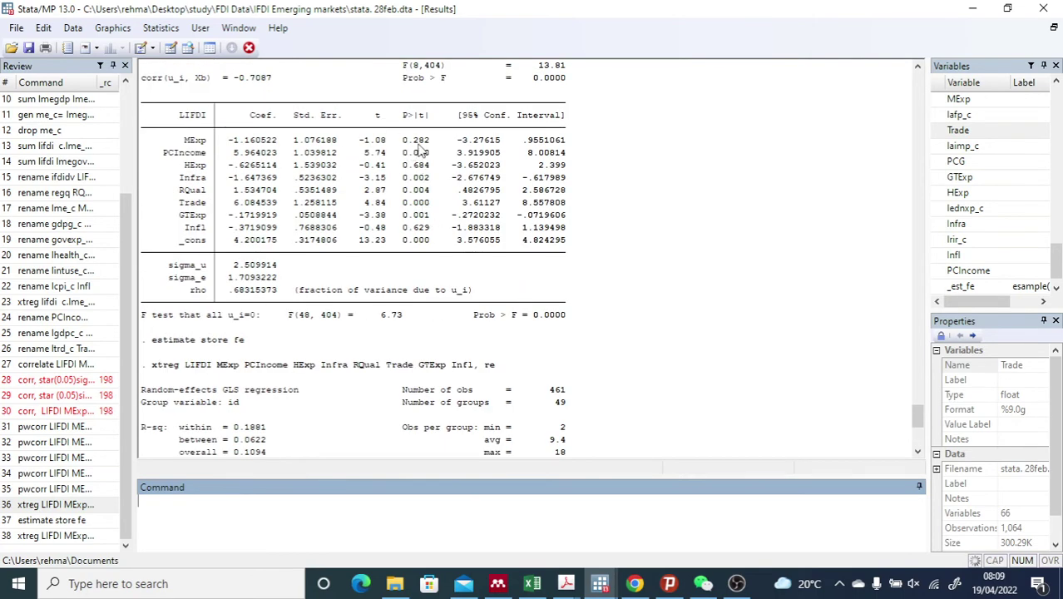
scroll(422, 150, down, 6)
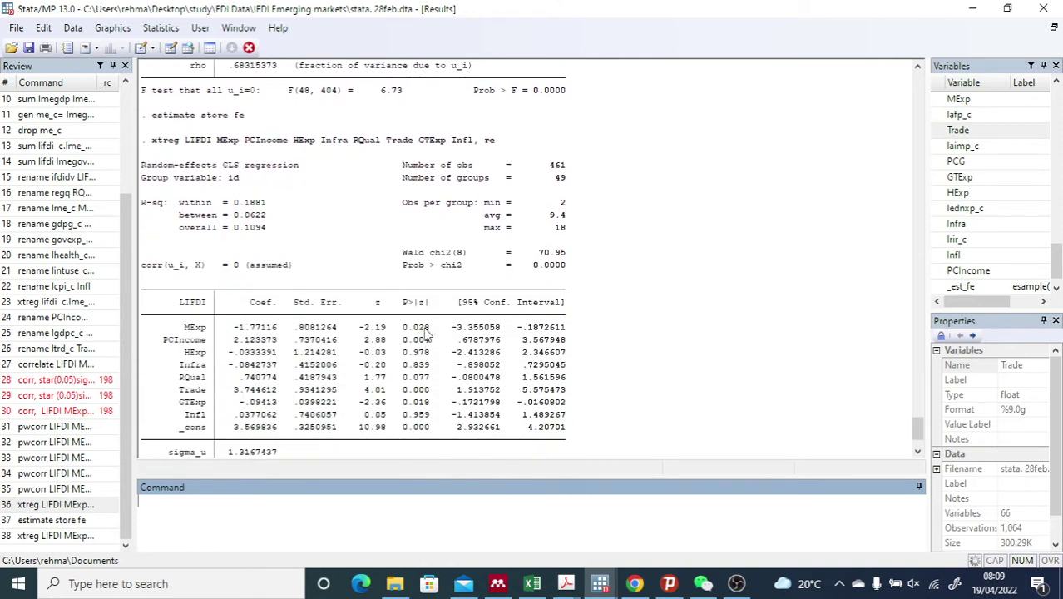
scroll(473, 209, up, 5)
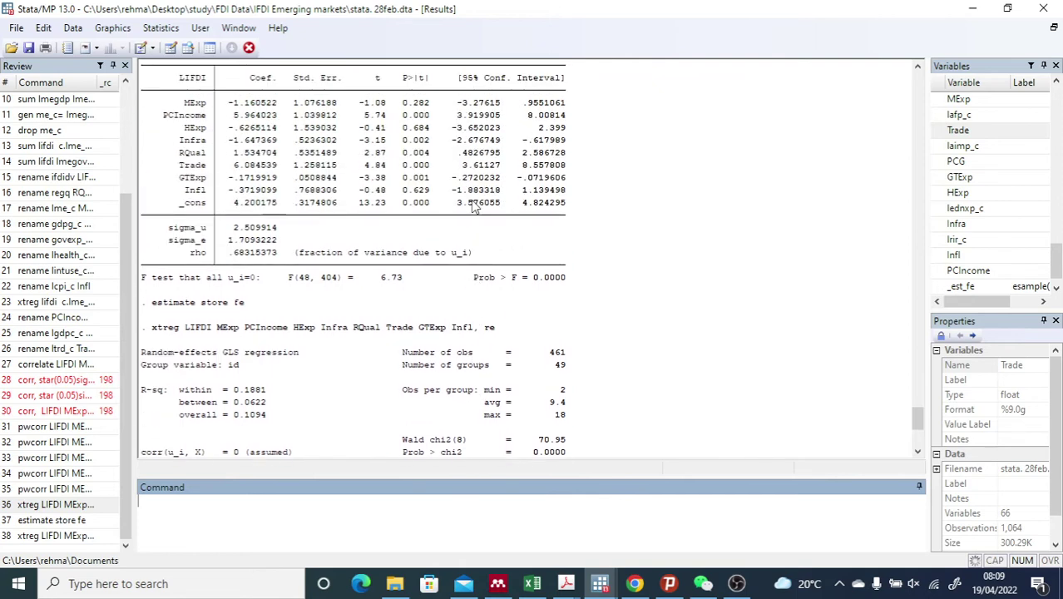
scroll(473, 208, down, 5)
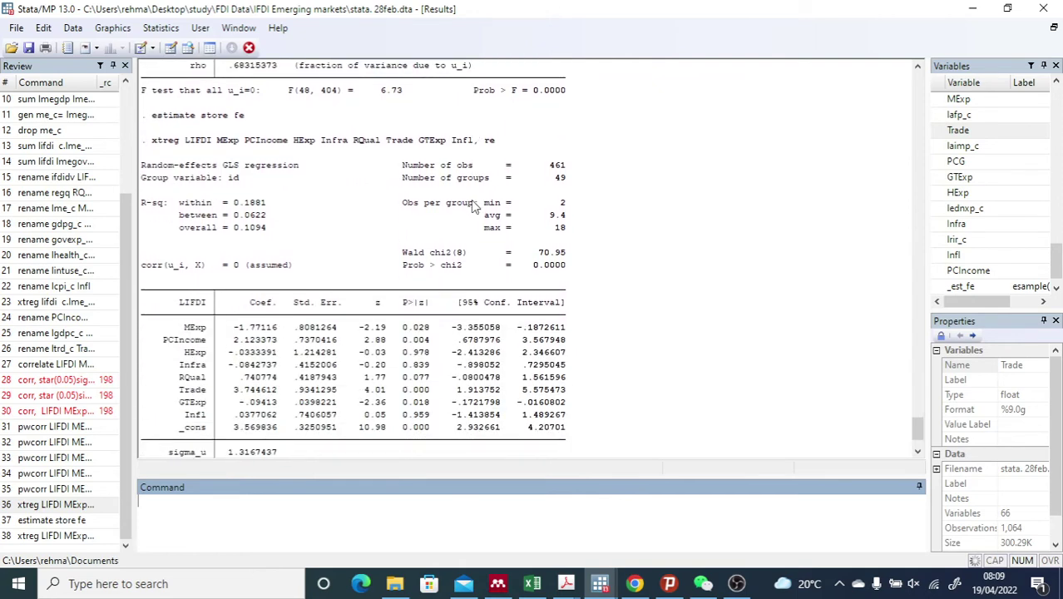
scroll(471, 201, up, 6)
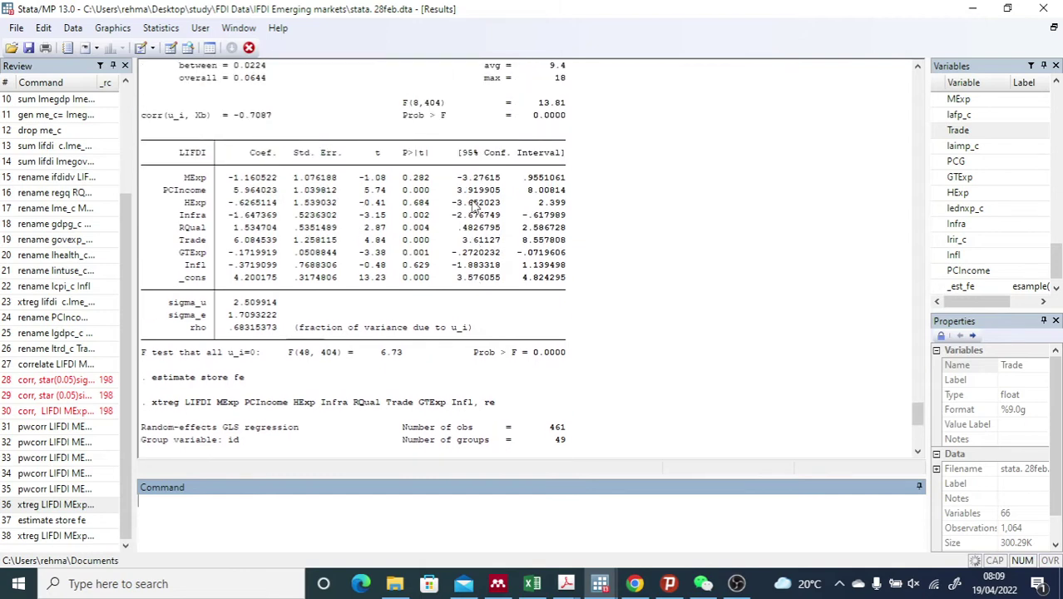
scroll(471, 202, down, 7)
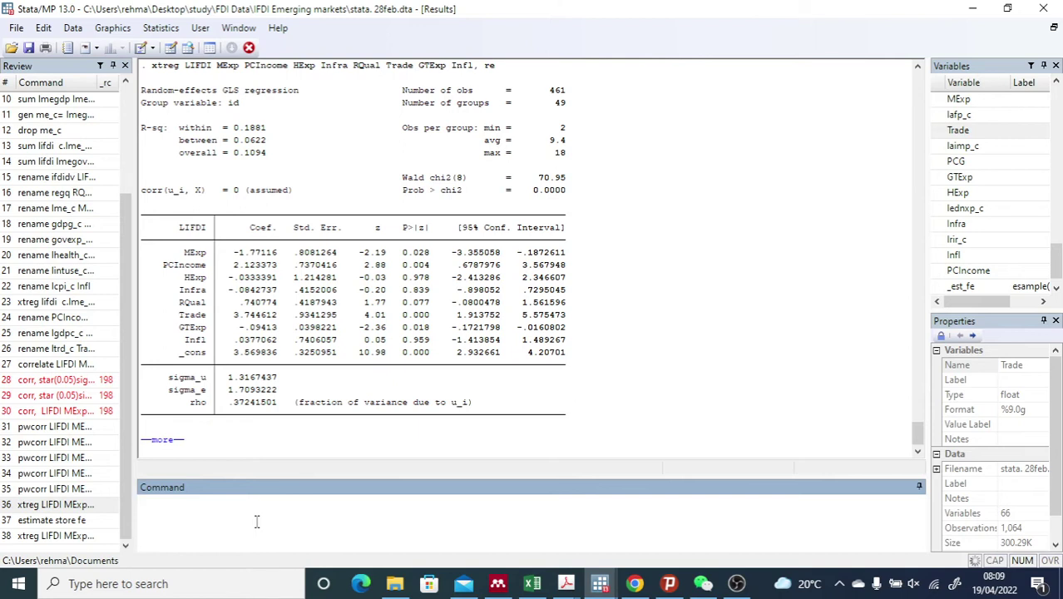
Store the random-effects regression results under the name re with the command "estimate store re".
text(estimate )
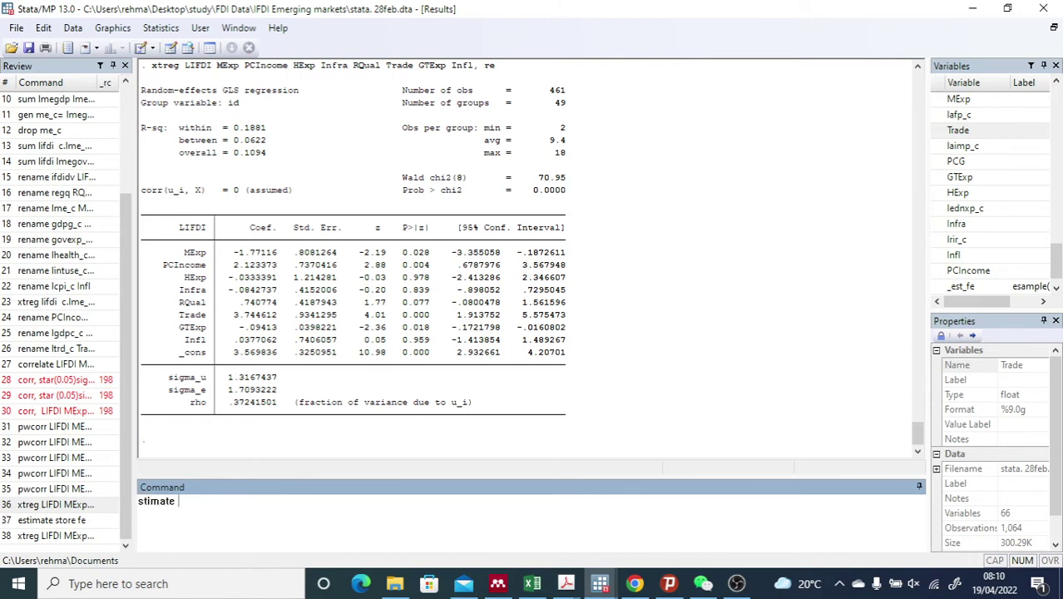
text(store re)
key(Return)
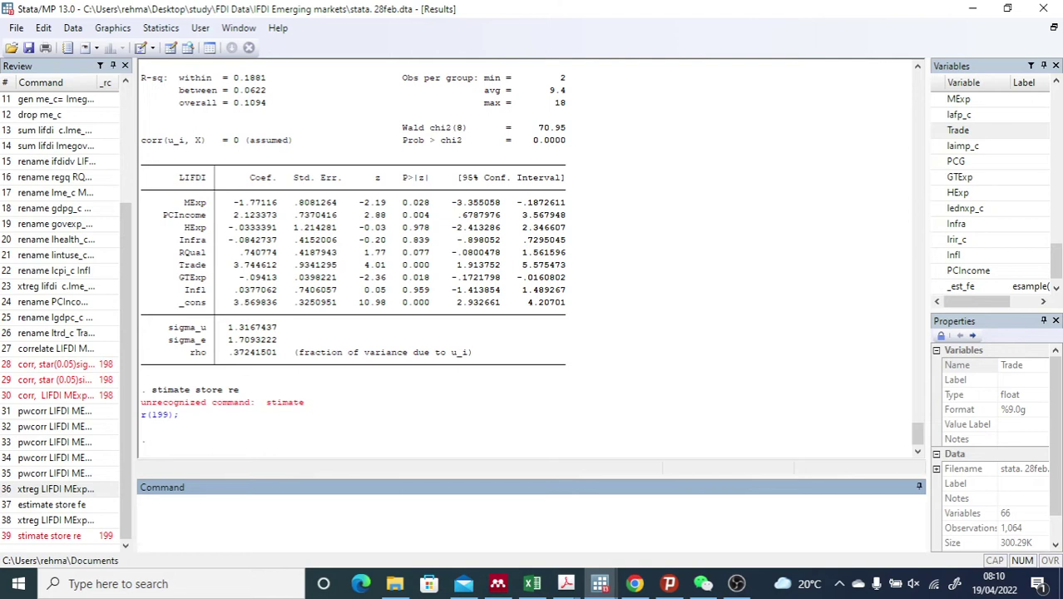
text(estimate store re)
key(Return)
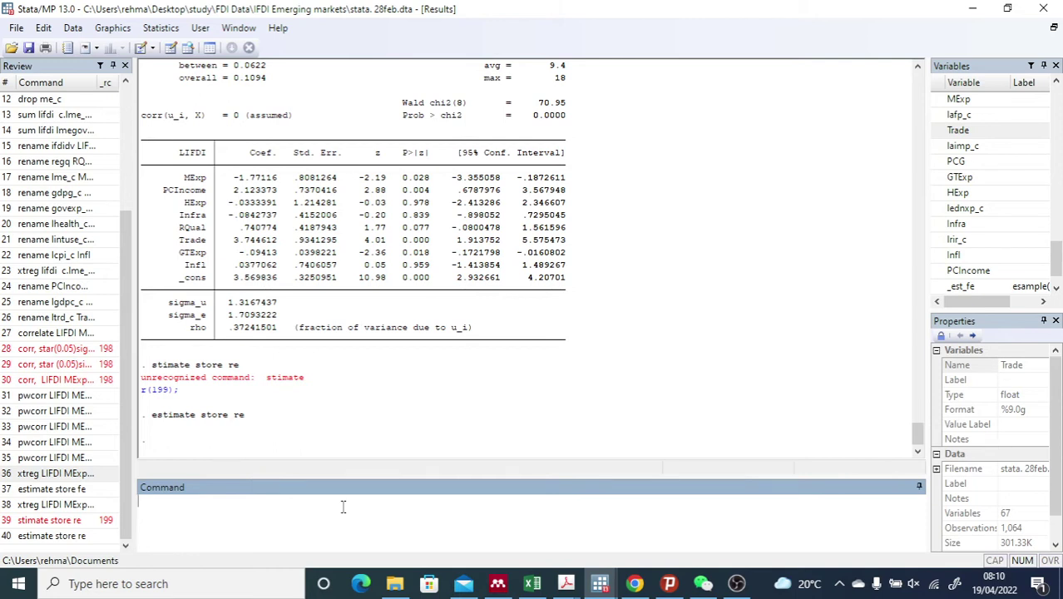
Run the Hausman test on the stored estimates with "hausman fe re" and review the coefficient comparison.
text(hausman fe)
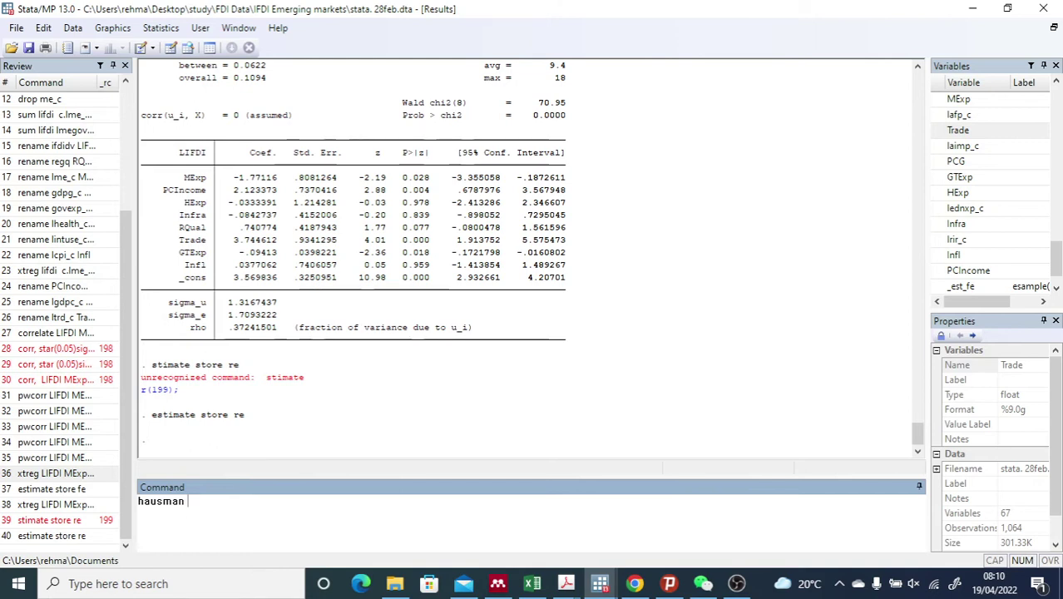
text( re)
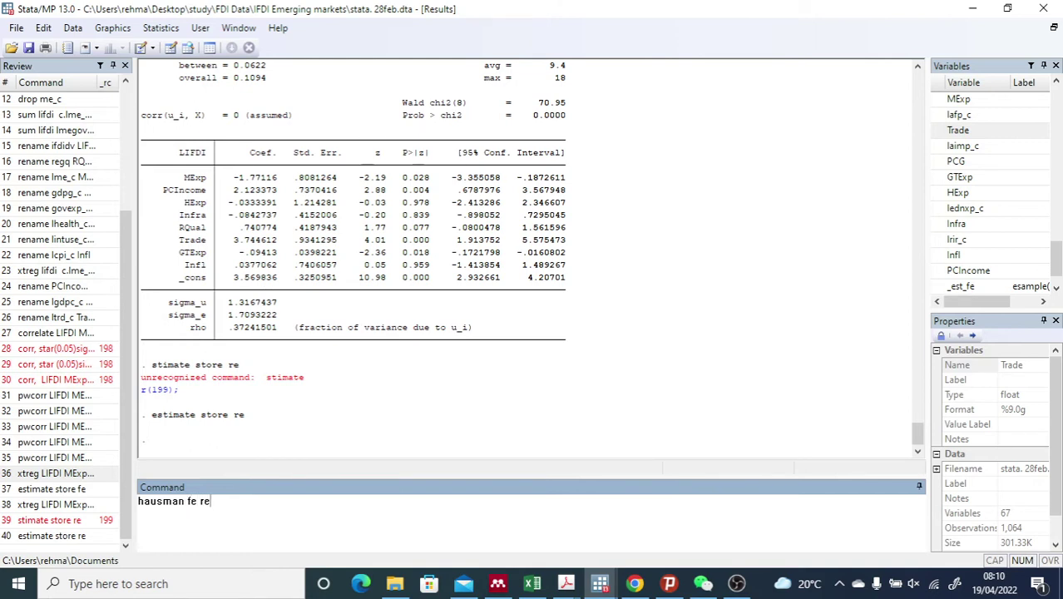
key(Return)
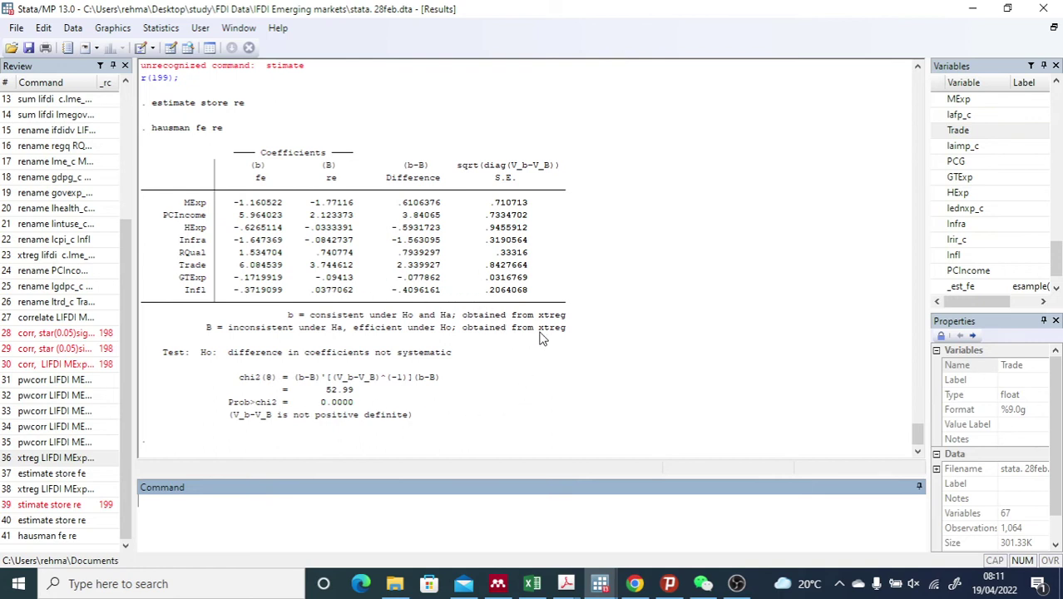
scroll(540, 337, up, 7)
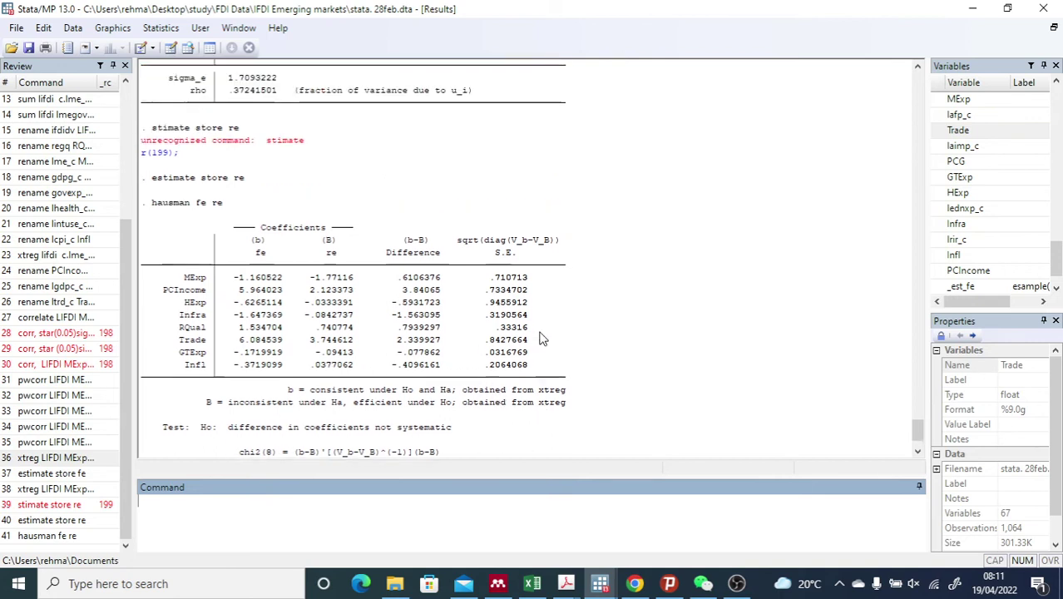
scroll(542, 336, down, 7)
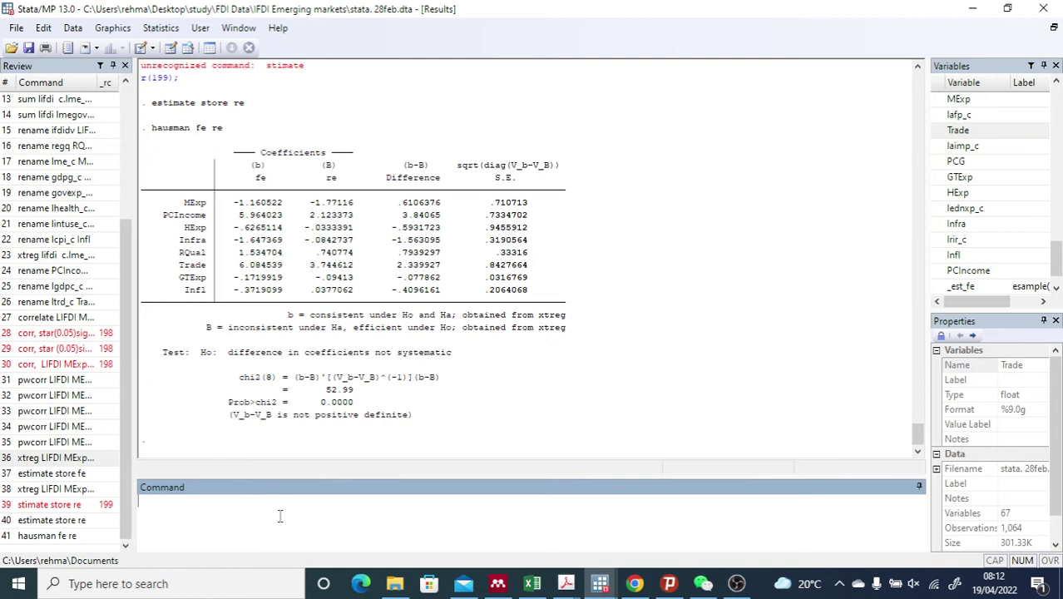
Try to run a fixed-effects regression with a plain interaction term, "xtreg LIFDI MExp#PCIncome HExp Infra RQual Trade GTExp Infl, fe".
click(61, 488)
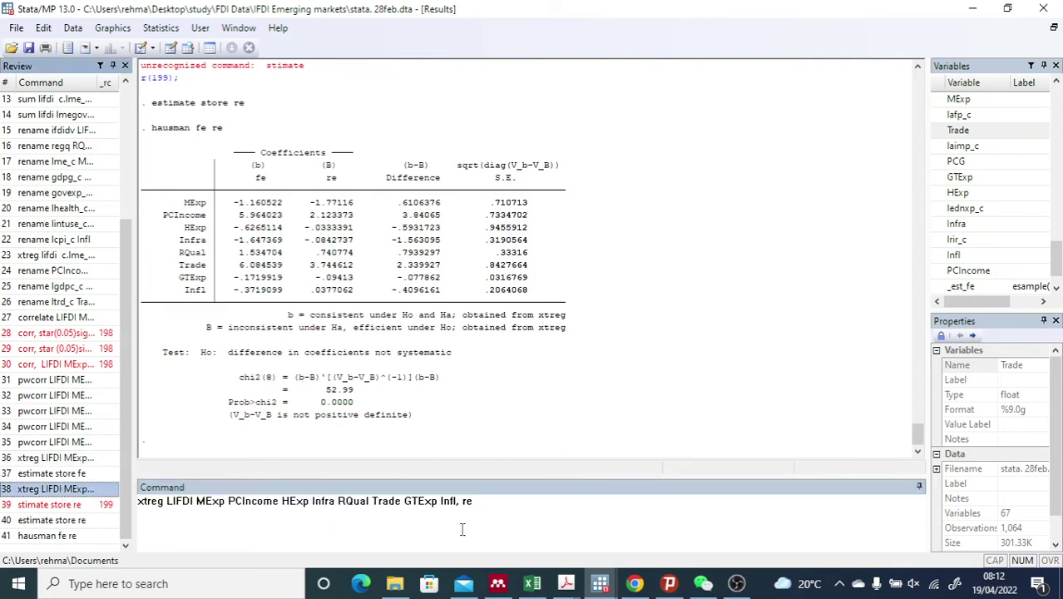
click(464, 500)
key(BackSpace)
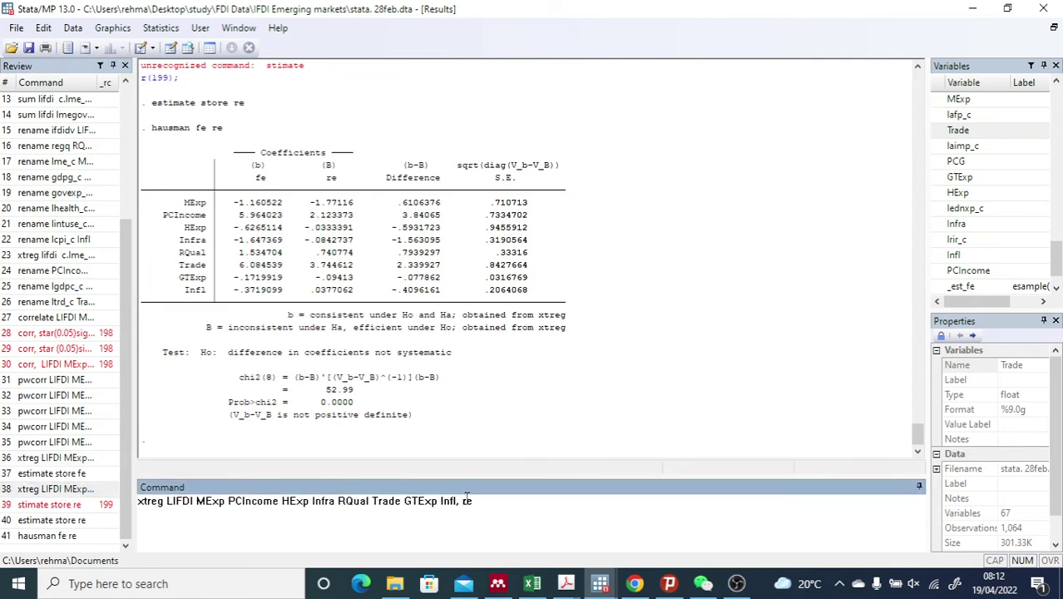
text(r)
text(f)
key(BackSpace)
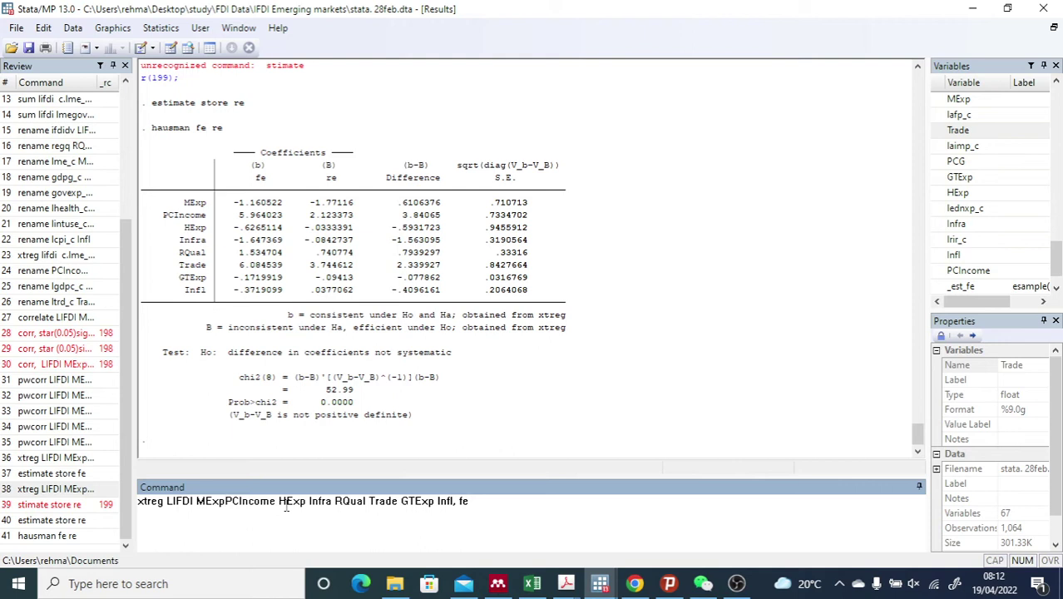
text(#)
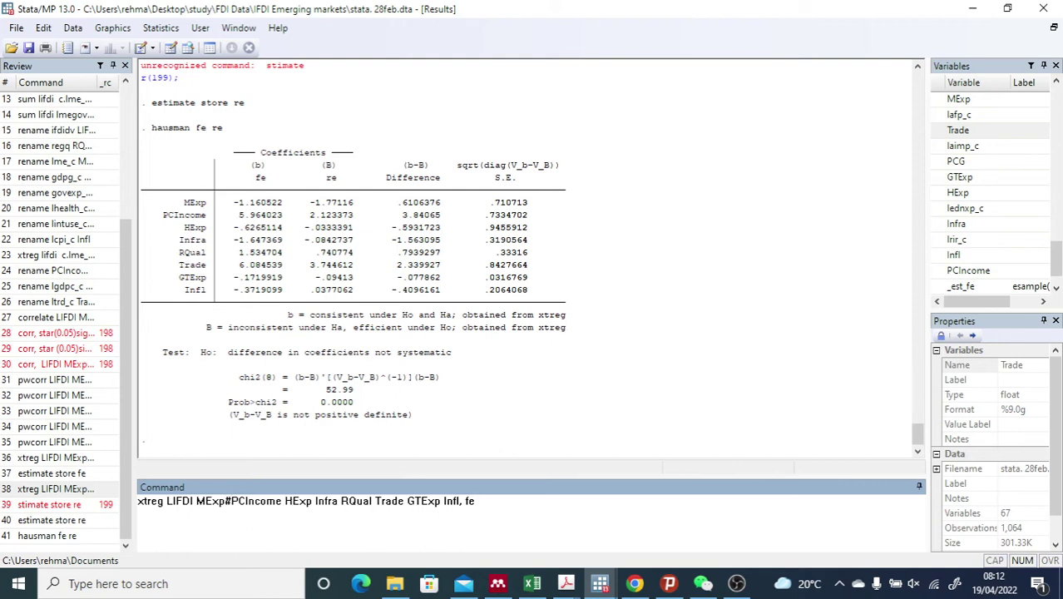
click(515, 507)
key(Return)
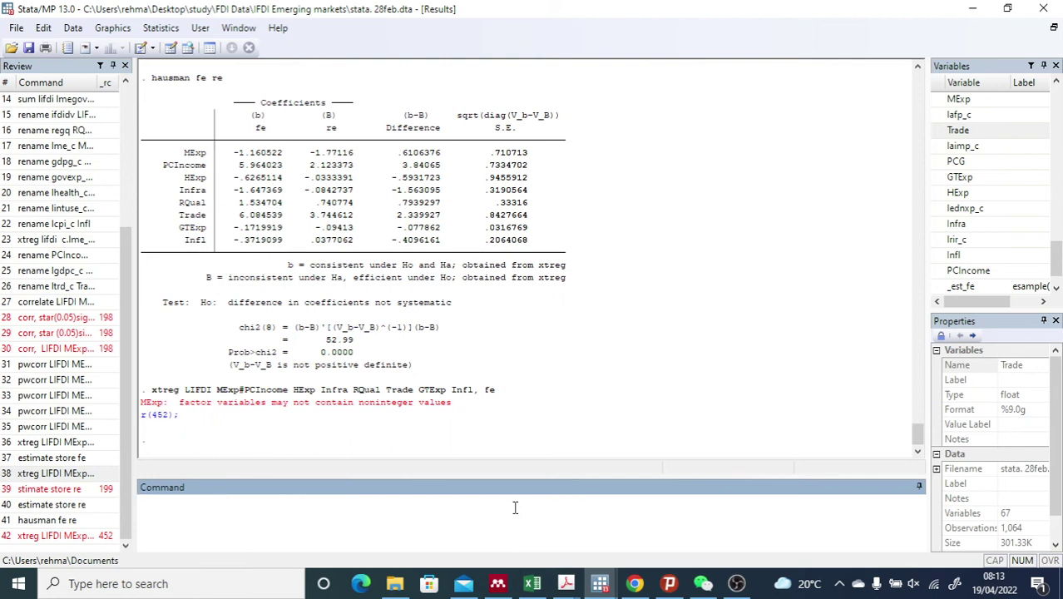
Mark both interacted variables as continuous and run "xtreg LIFDI c.MExp#c.PCIncome HExp Infra RQual Trade GTExp Infl, fe".
click(73, 536)
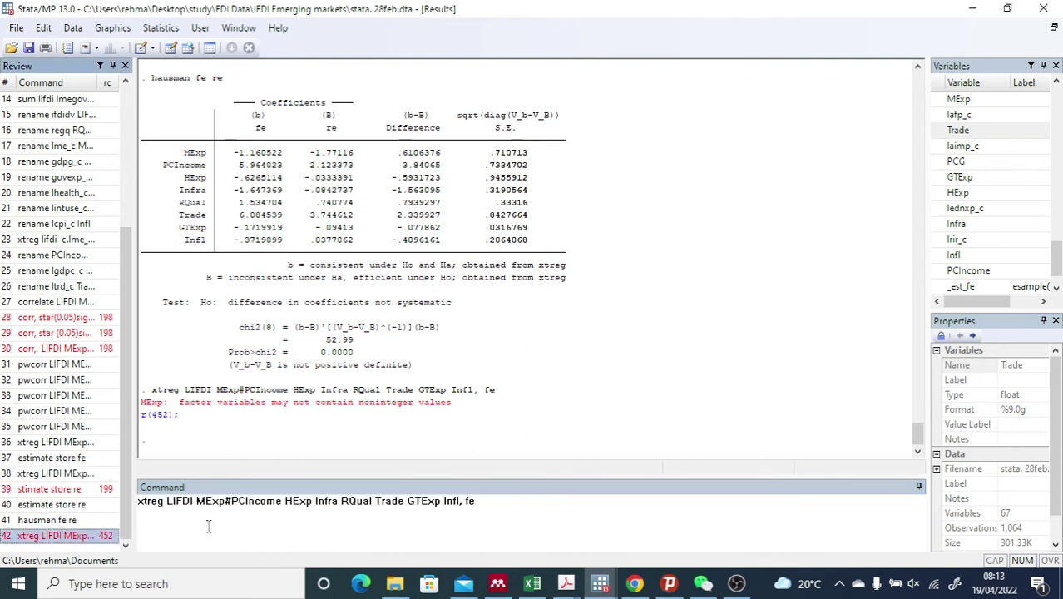
click(231, 503)
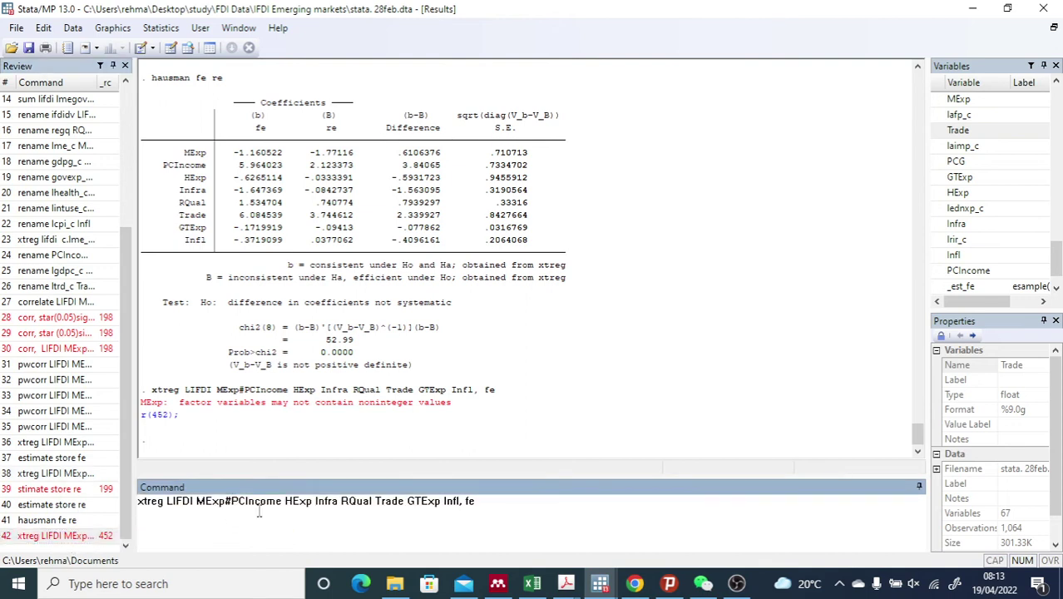
text(c)
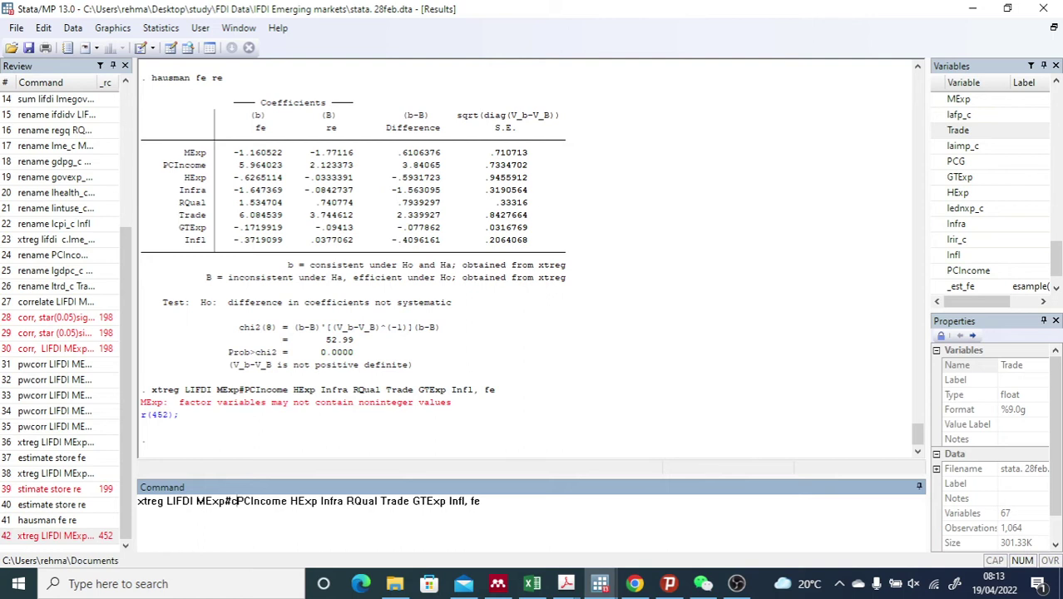
text(.)
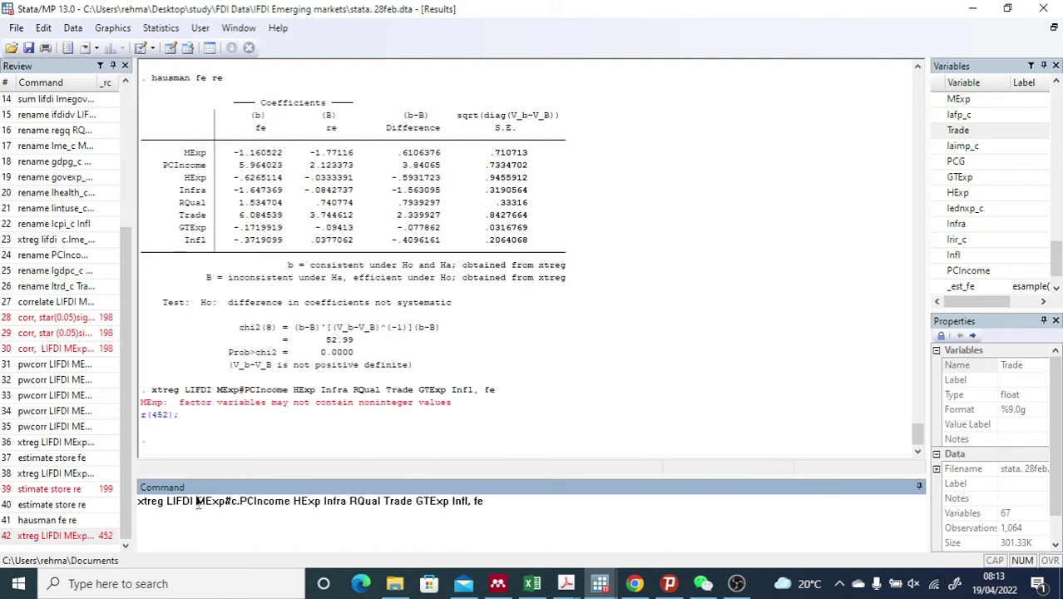
text(c.)
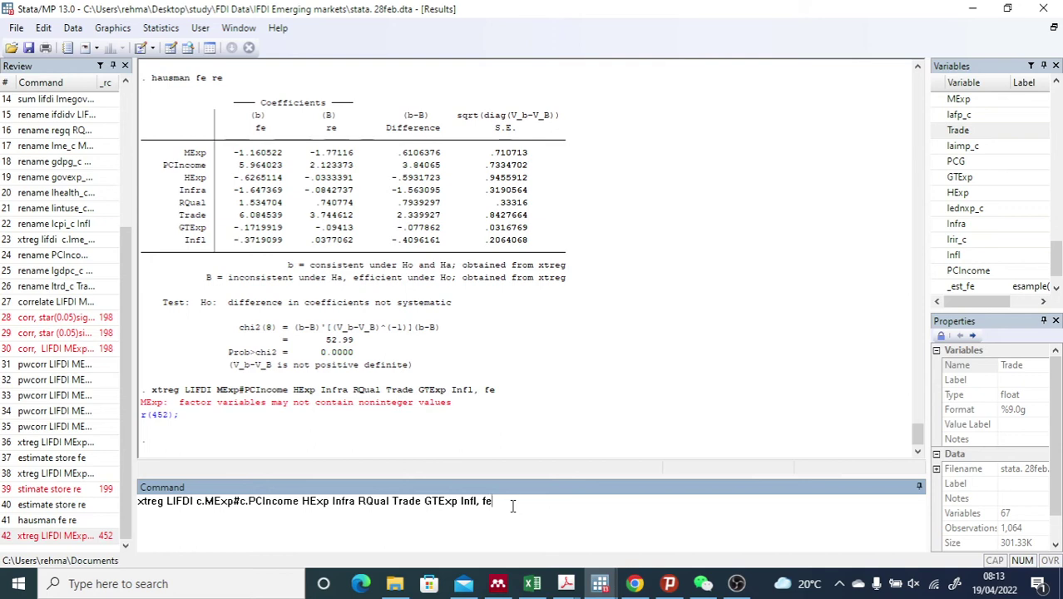
key(Return)
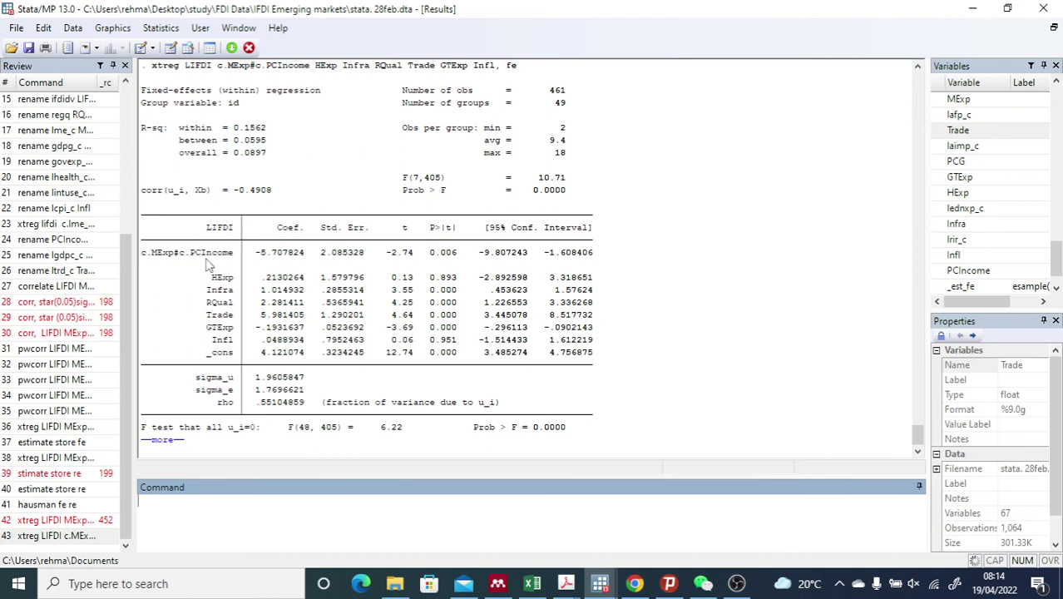
Include the main effects with the interaction by running "xtreg LIFDI c.MExp##c.PCIncome HExp Infra RQual Trade GTExp Infl, fe".
click(83, 539)
click(242, 504)
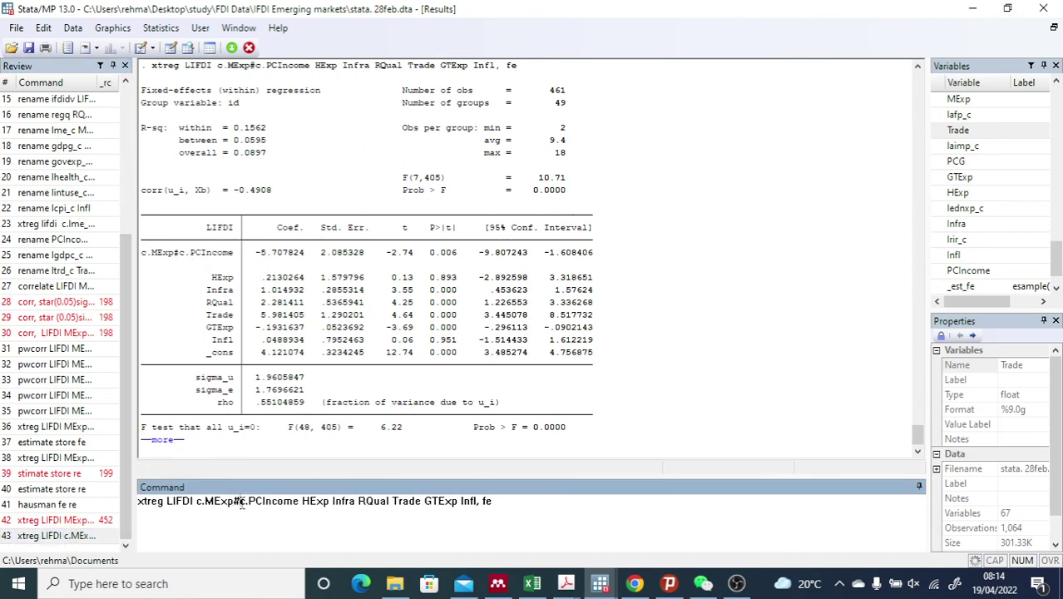
key(Return)
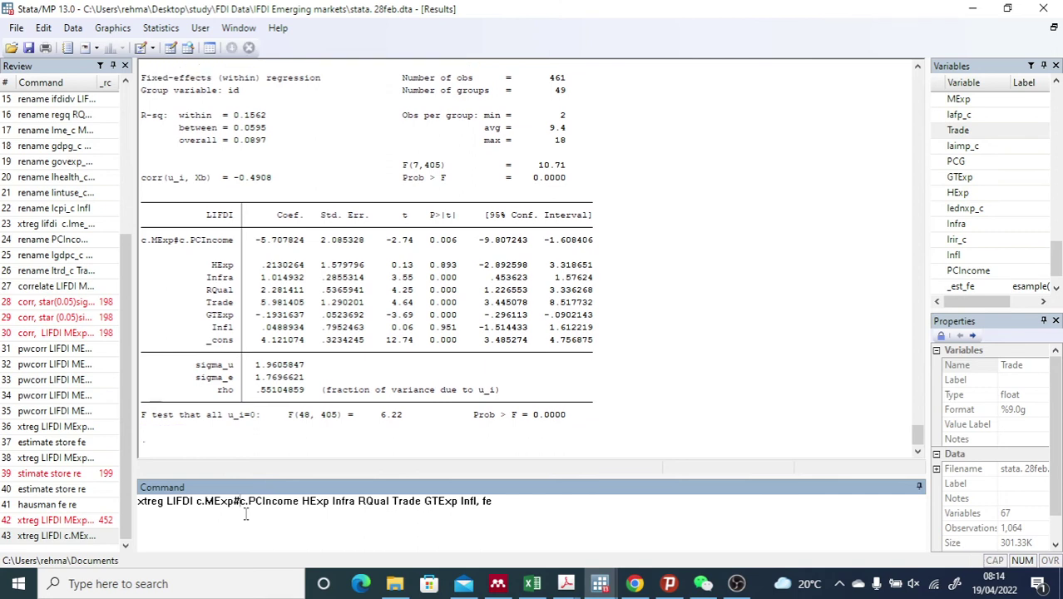
text(#)
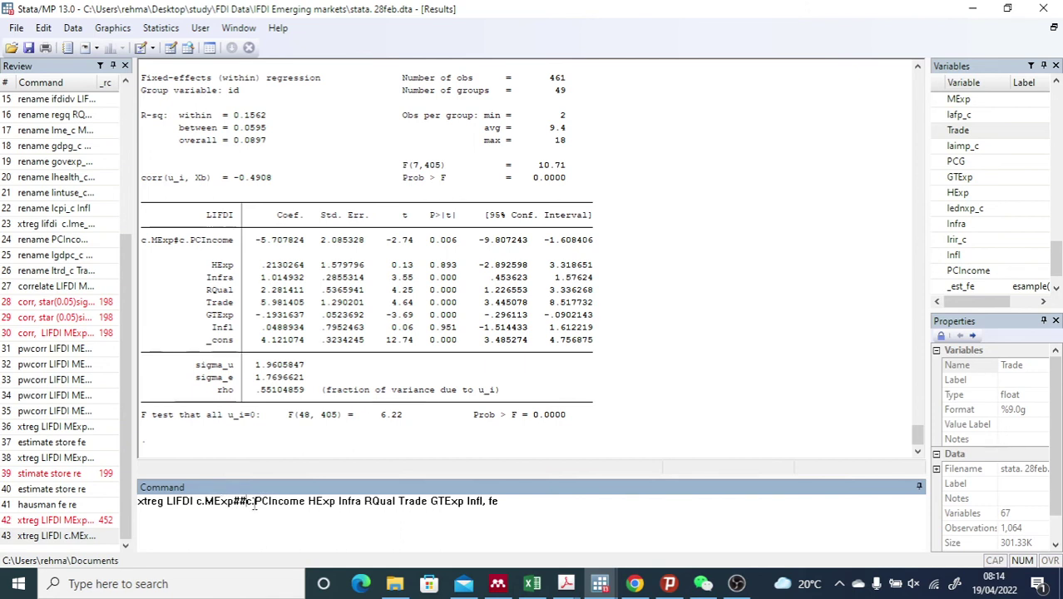
click(522, 500)
key(Return)
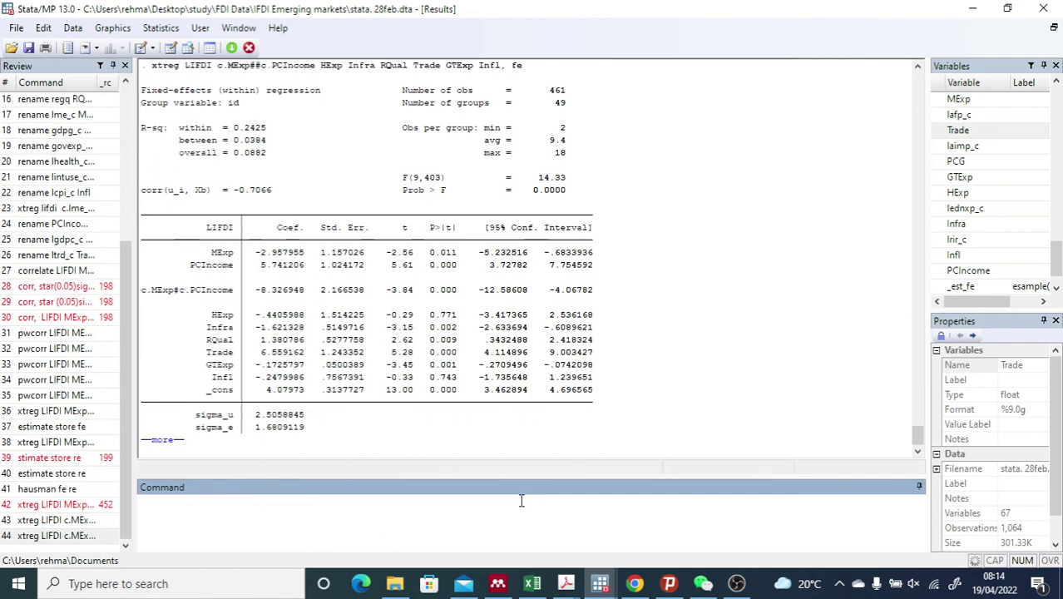